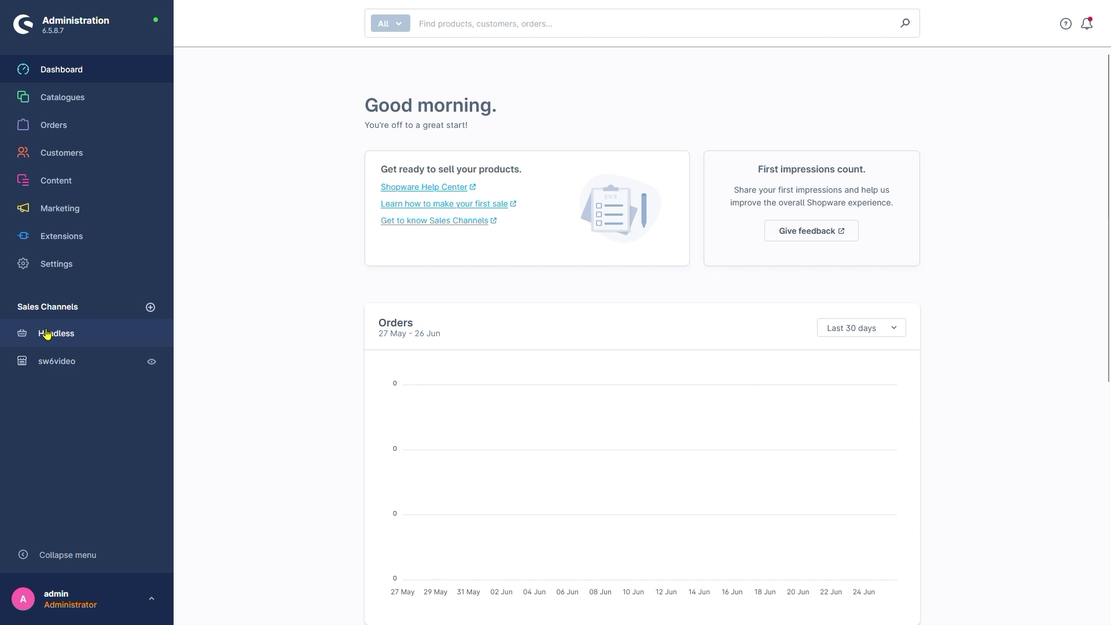
Step: Go to the Settings overview and open the Import/Export module
left_click(69, 267)
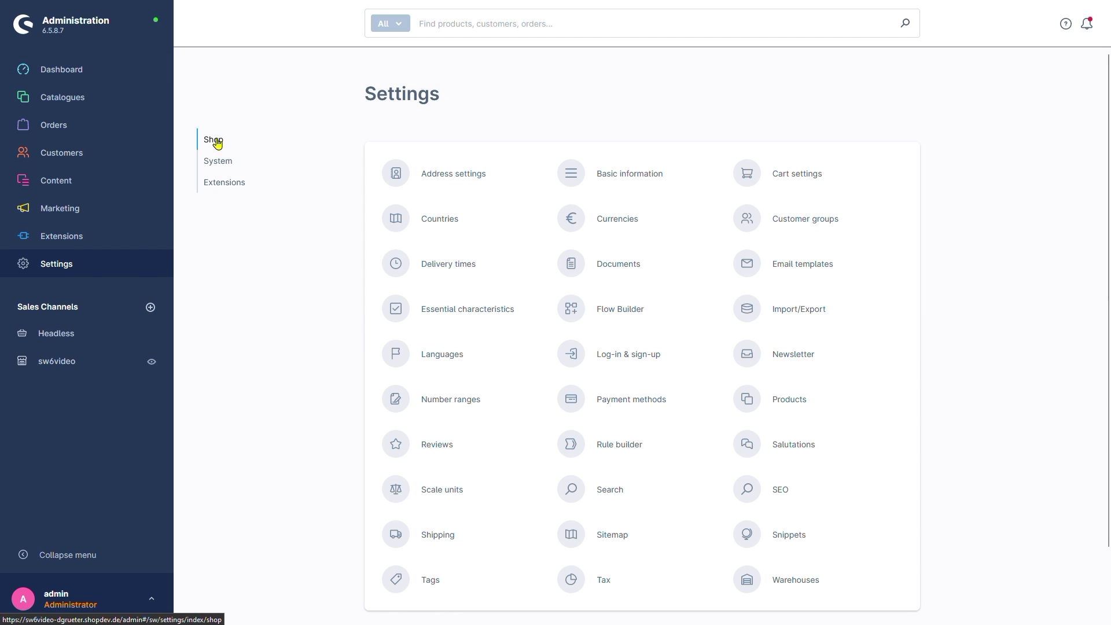
left_click(771, 307)
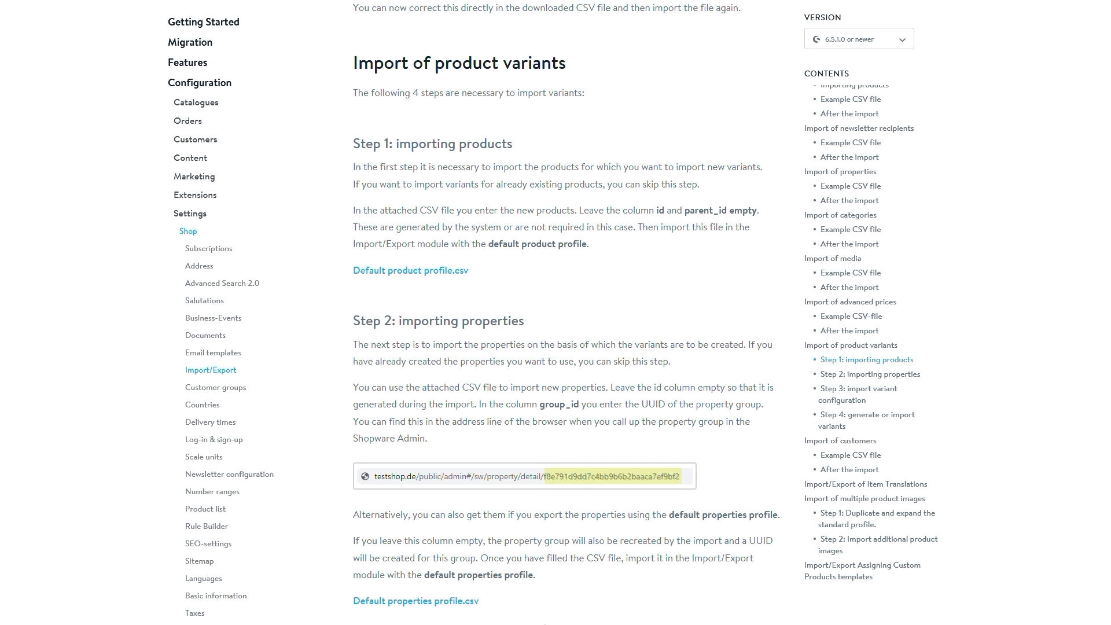
Step: Open Default product profile.csv in Calc, selecting the SWTEST row and the empty id cell A2
left_click(454, 272)
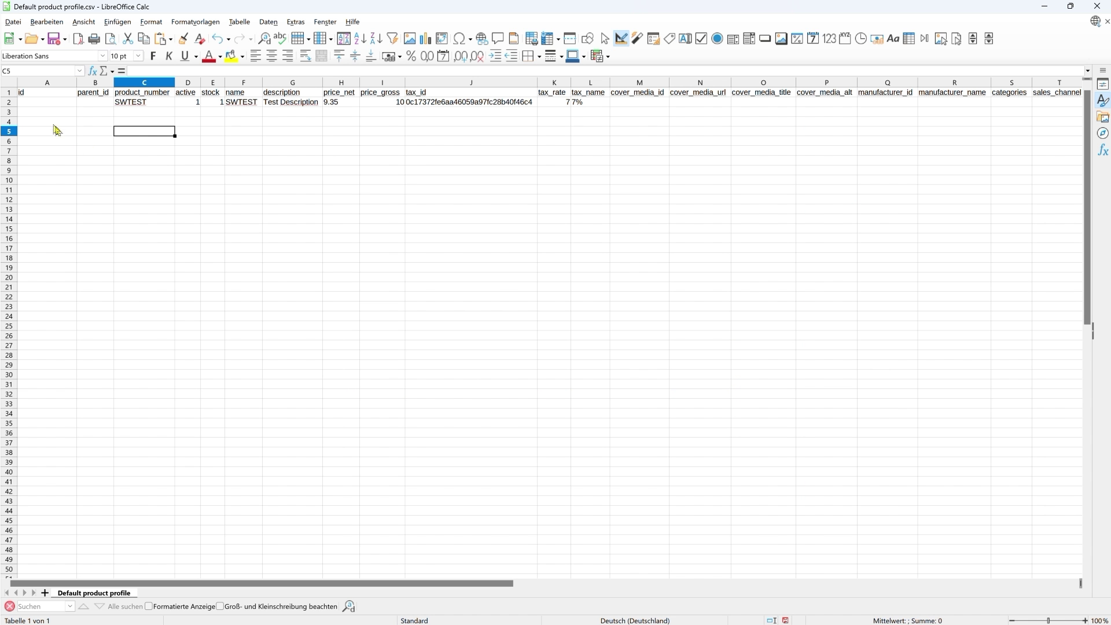
left_click(15, 104)
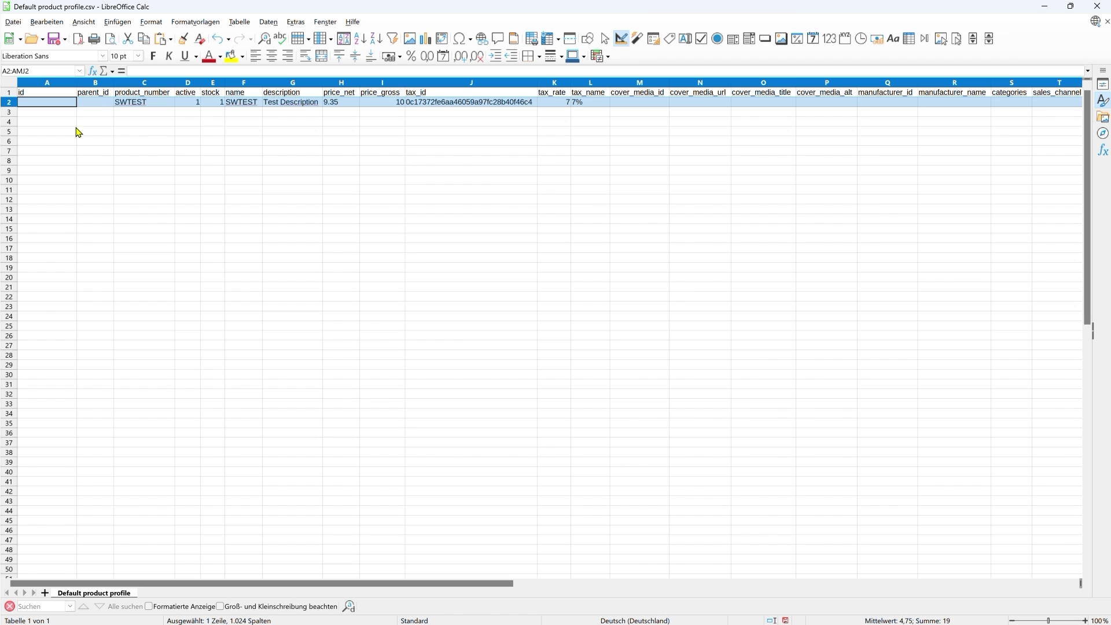
left_click(61, 105)
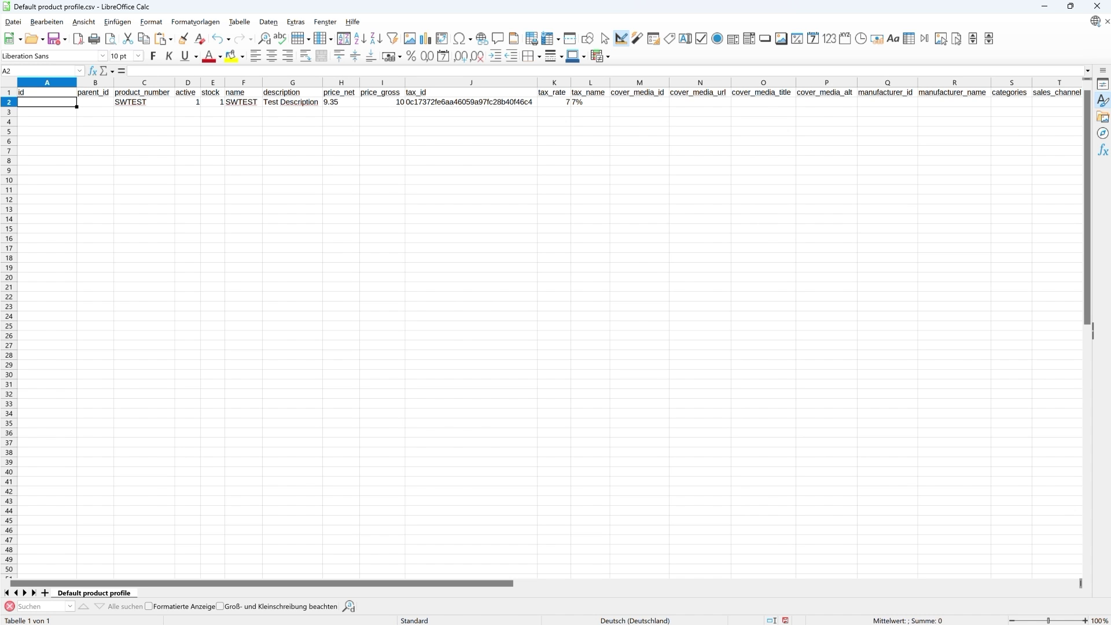
Step: Inspect SWTEST's product number, tax_name 7%, tax_rate 7 and the tax_id cell J2
left_click(144, 102)
left_click(591, 101)
left_click(554, 102)
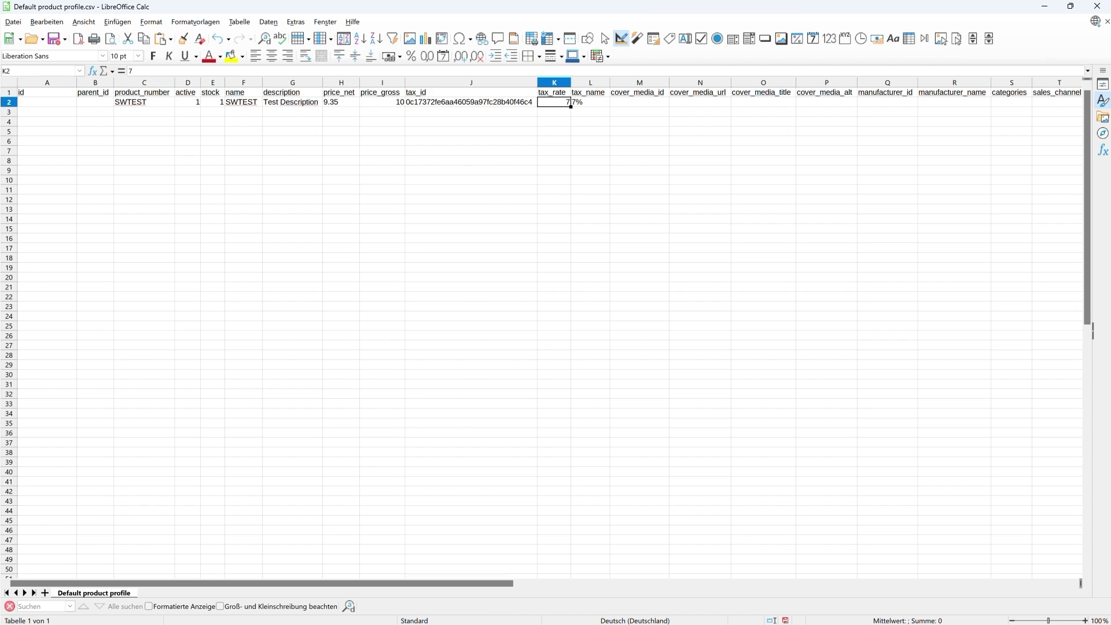
left_click(471, 102)
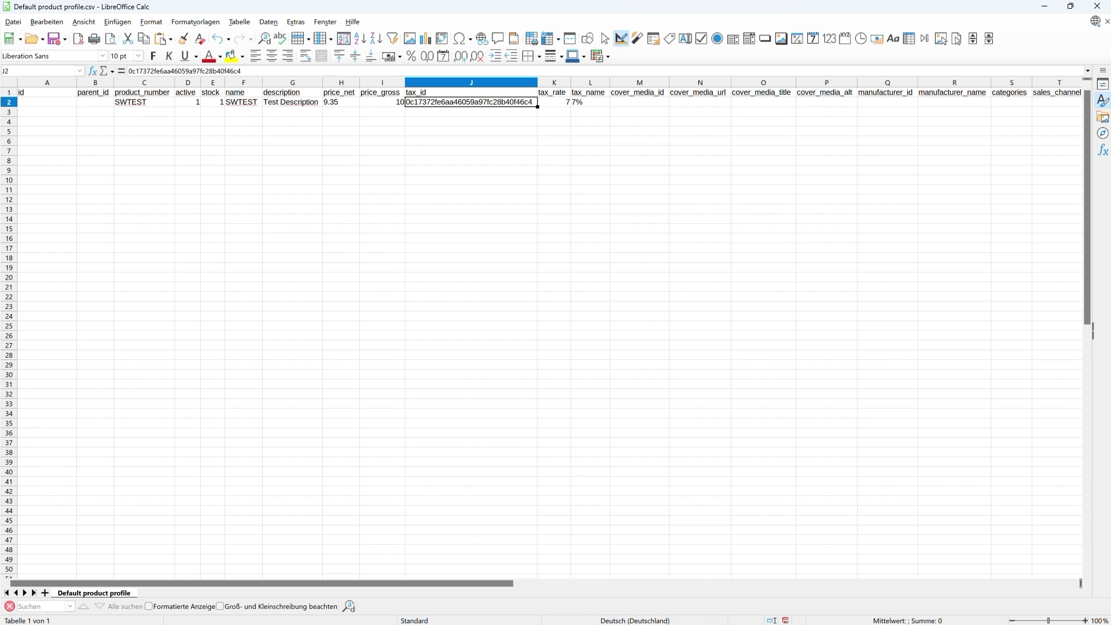
left_click(554, 102)
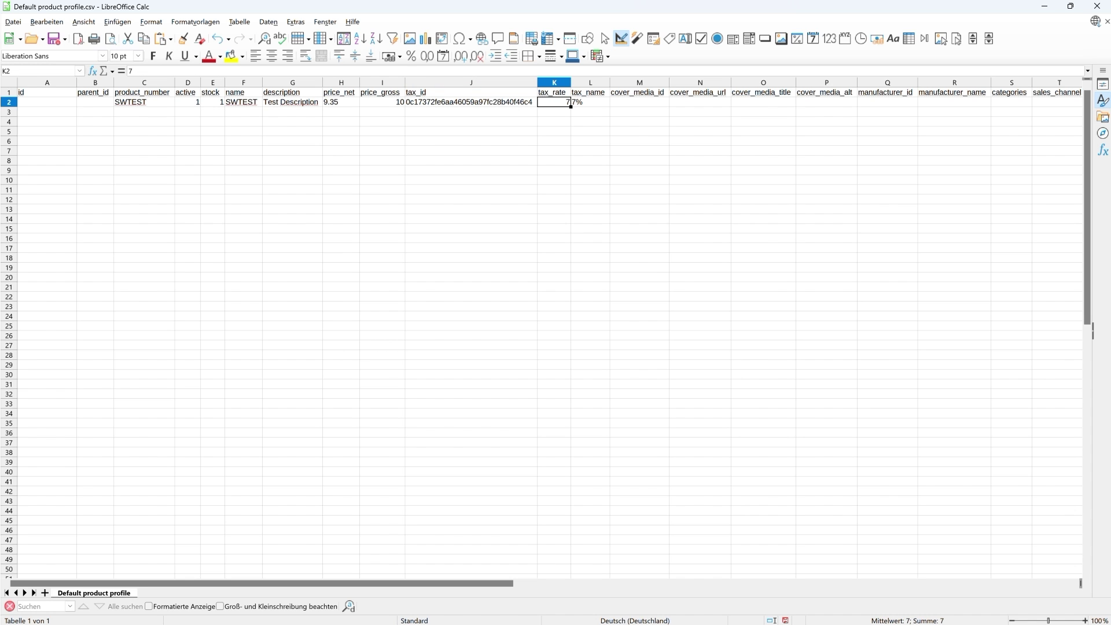
left_click(471, 102)
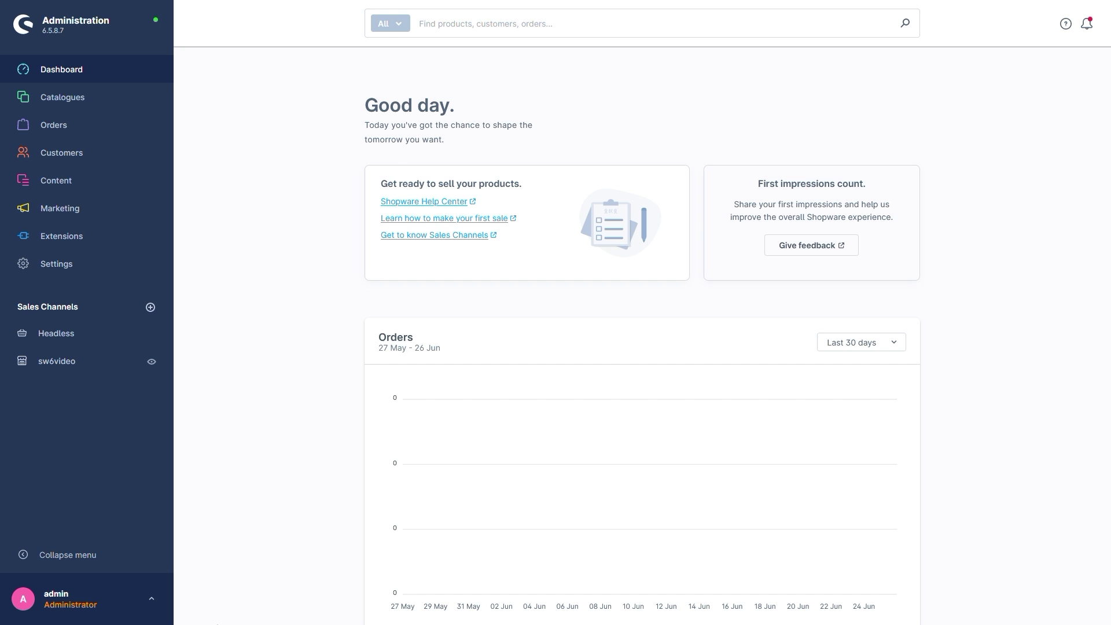
Step: Copy the 7% Reduced rate tax's ID from its detail page address
left_click(99, 276)
left_click(569, 580)
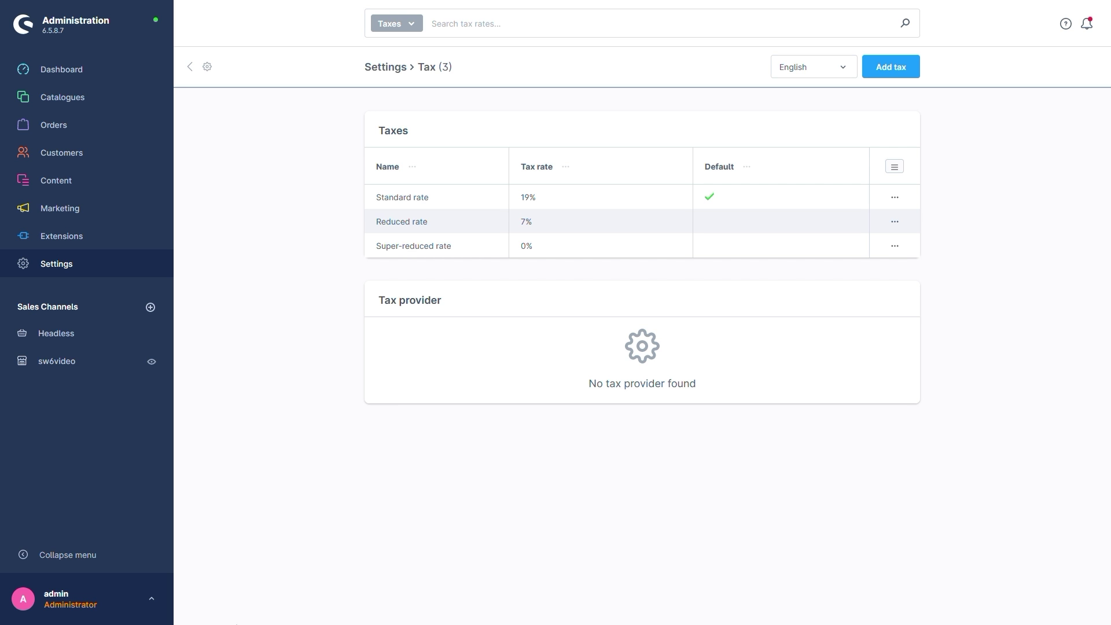
left_click(385, 222)
mouse_move(431, 9)
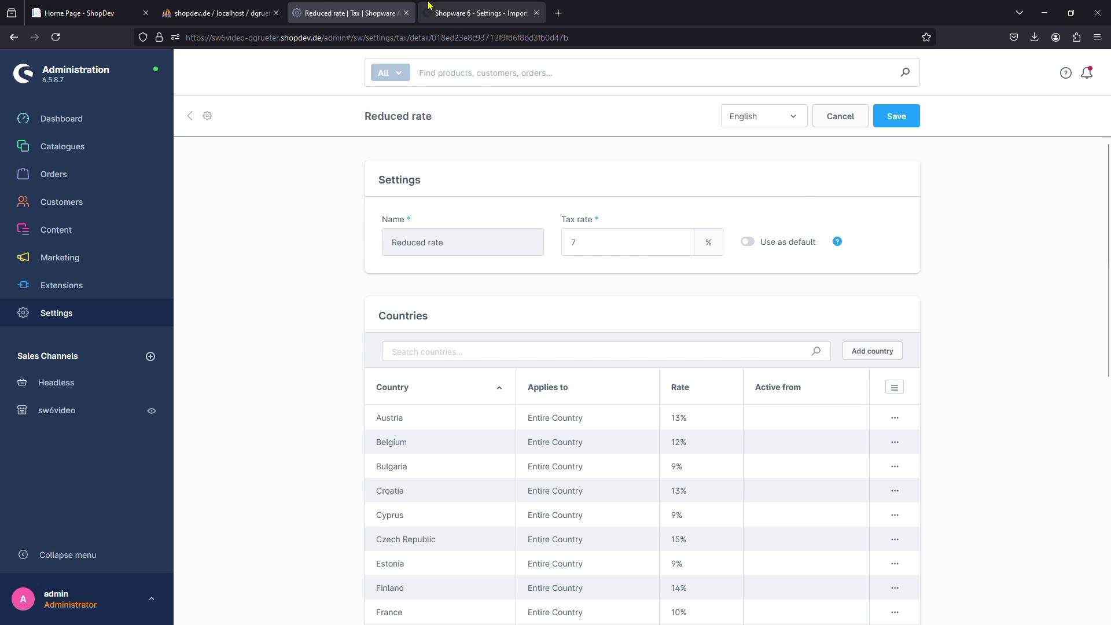
double_click(455, 38)
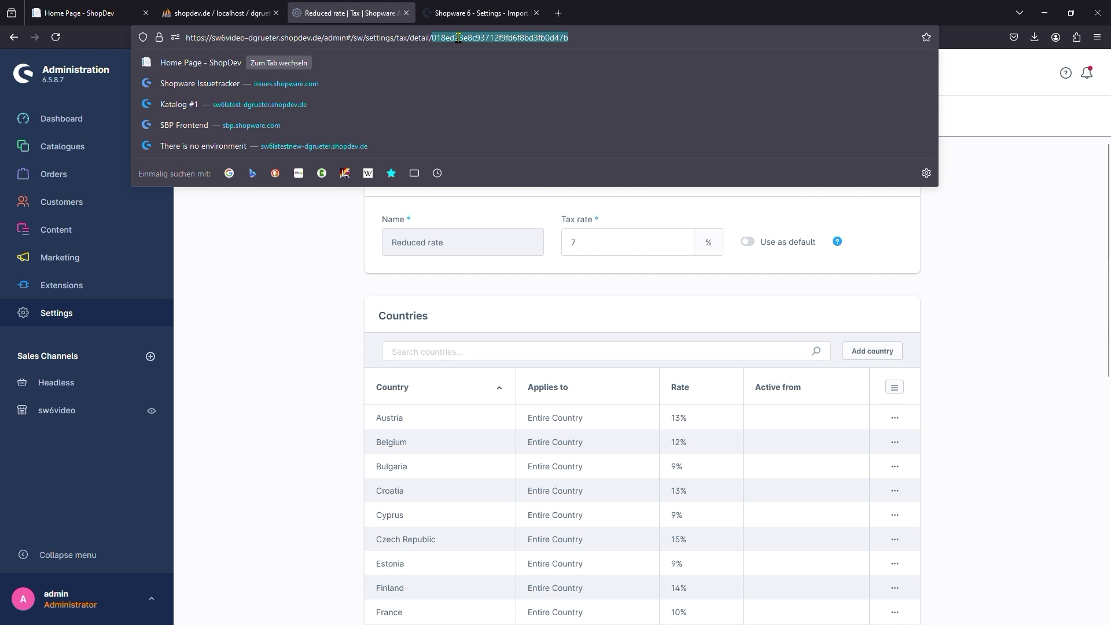
key("ctrl+c")
key("alt+Tab")
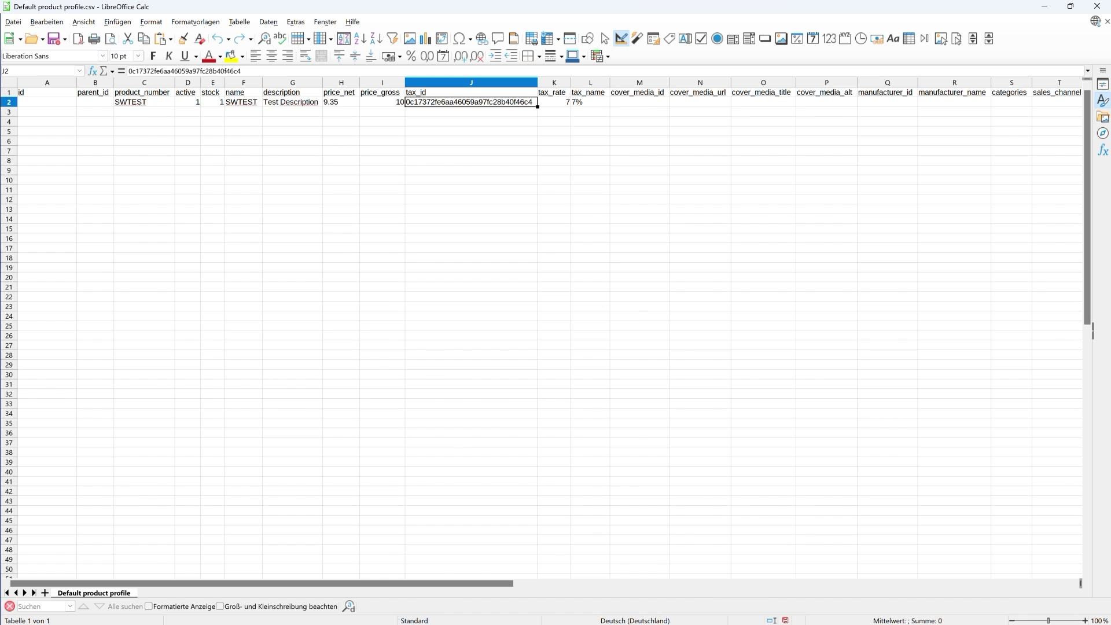
Step: Paste the Reduced rate ID 018ed23e8c93712f9fd6f8bd3fb0d47b into tax_id cell J2
key("ctrl+v")
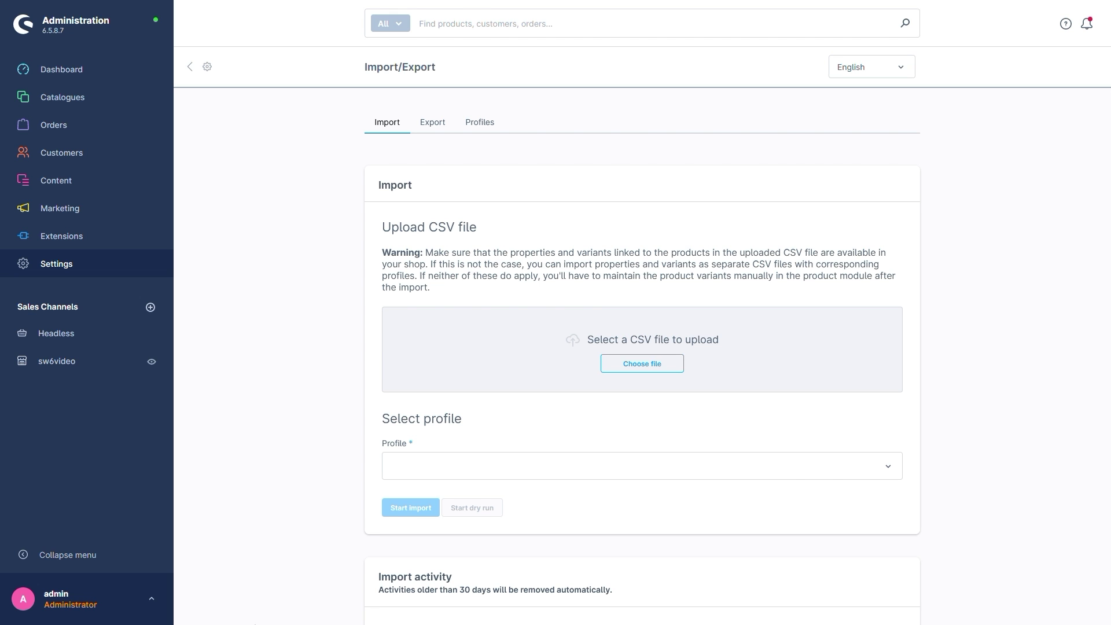
Step: Attach the edited Default product profile.csv and choose the Default product import profile
left_click(621, 363)
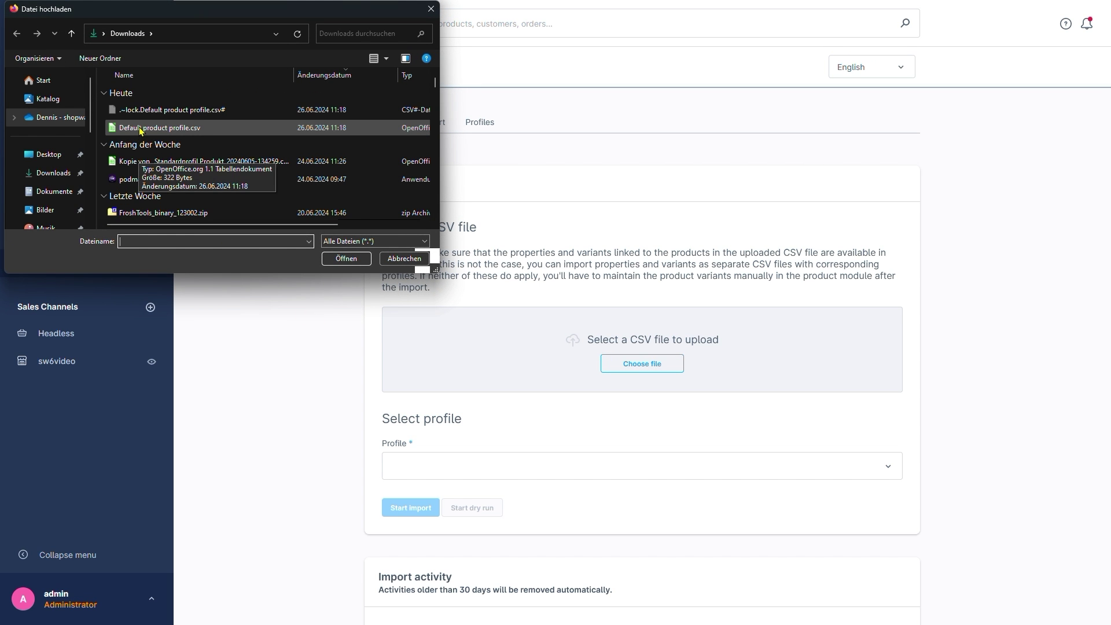
double_click(140, 129)
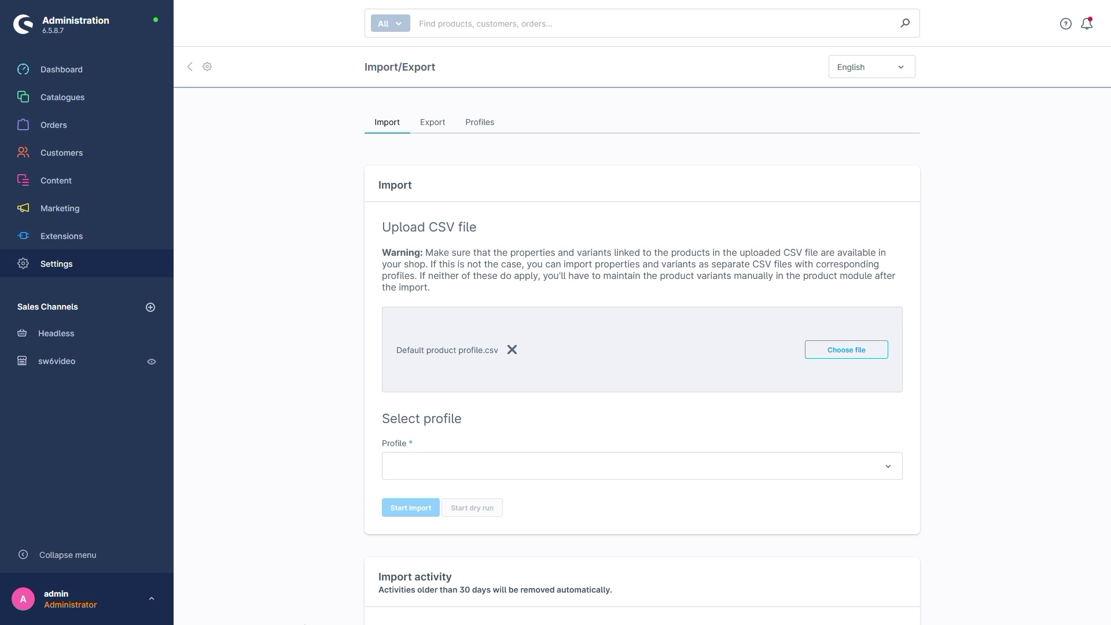
left_click(449, 466)
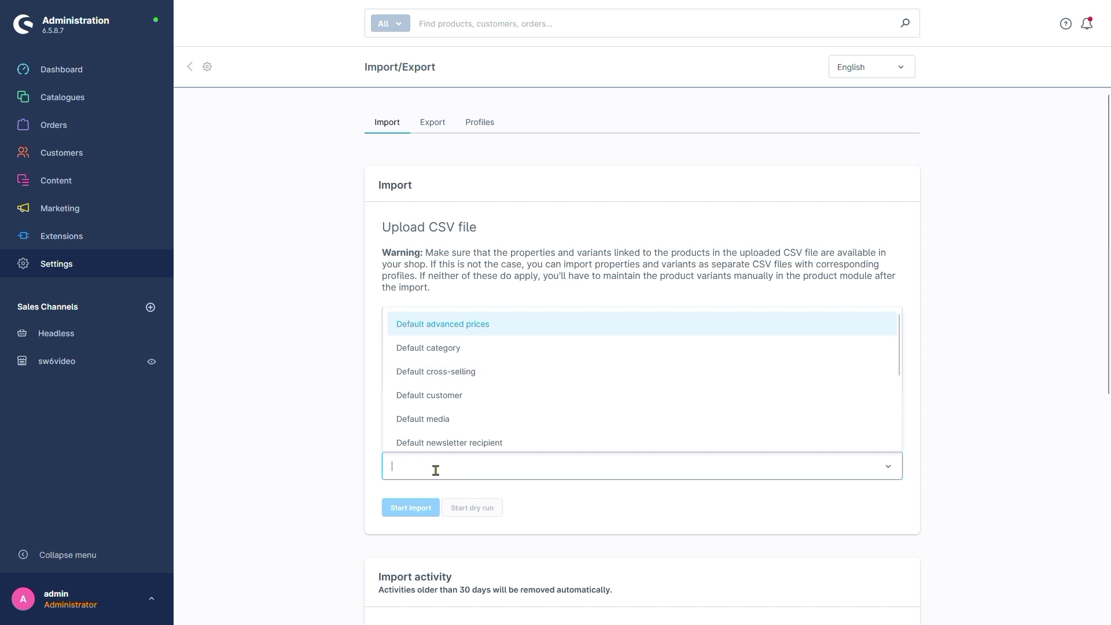
scroll(466, 420, "down", 3)
left_click(457, 340)
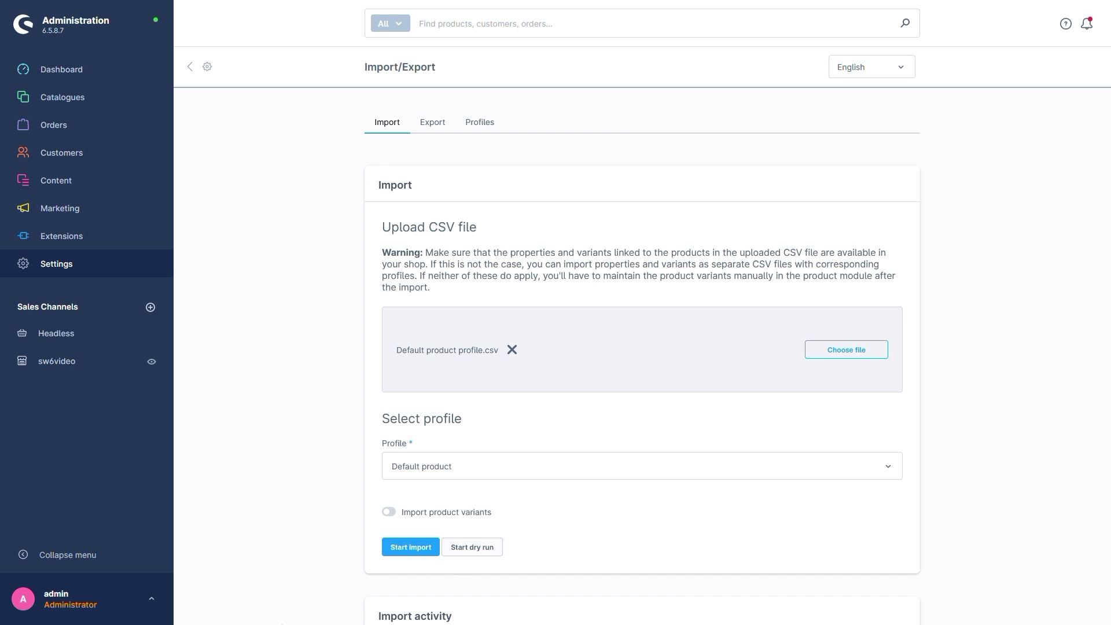
Step: Run the import, confirm it succeeded with 1 record, and dismiss the success notice
left_click(397, 547)
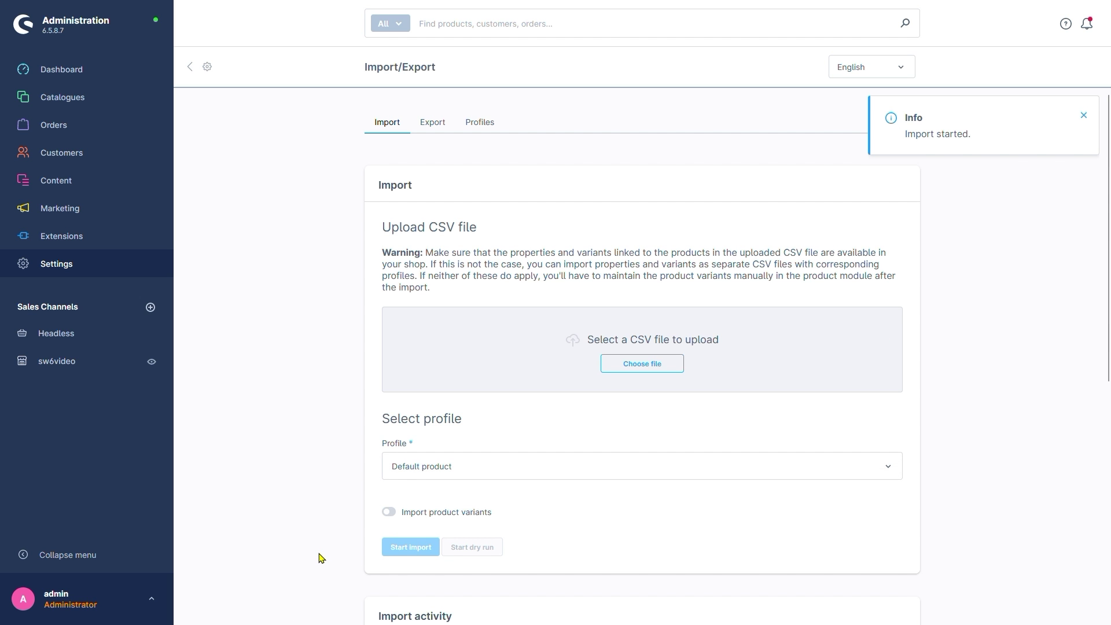
scroll(321, 559, "down", 7)
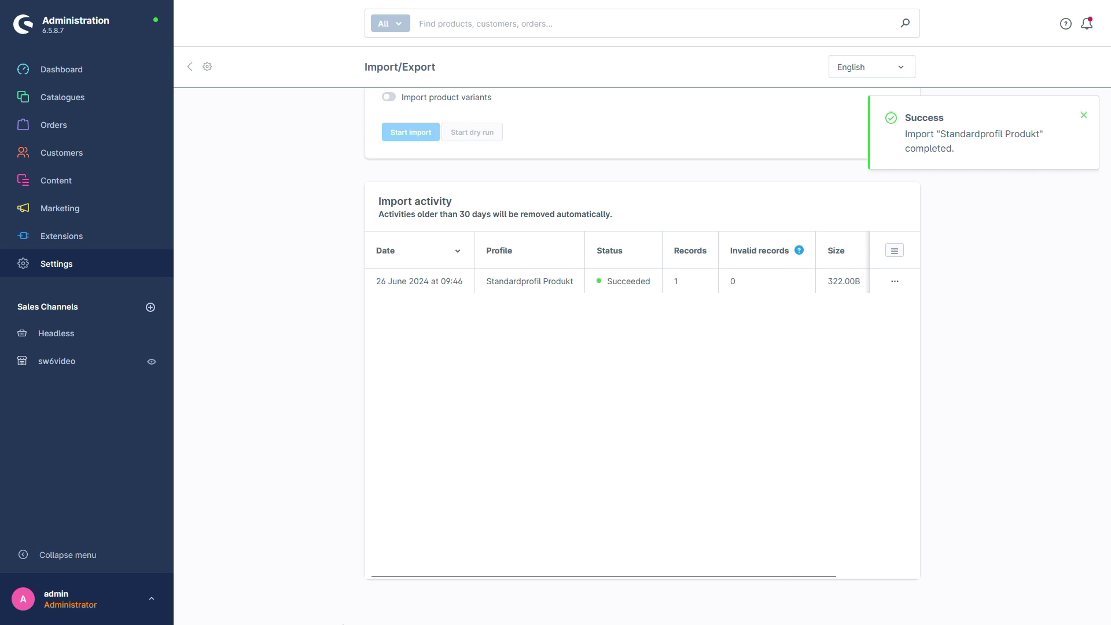
left_click(1084, 115)
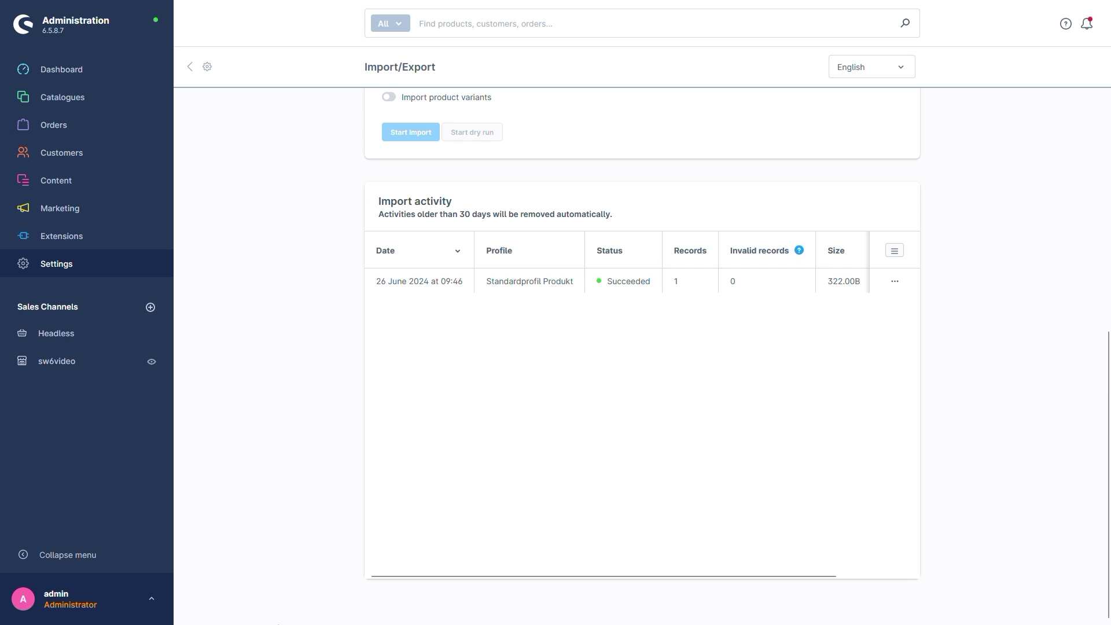
Step: Verify the imported SWTEST product shows 7% tax and a 10 € gross price
mouse_move(107, 103)
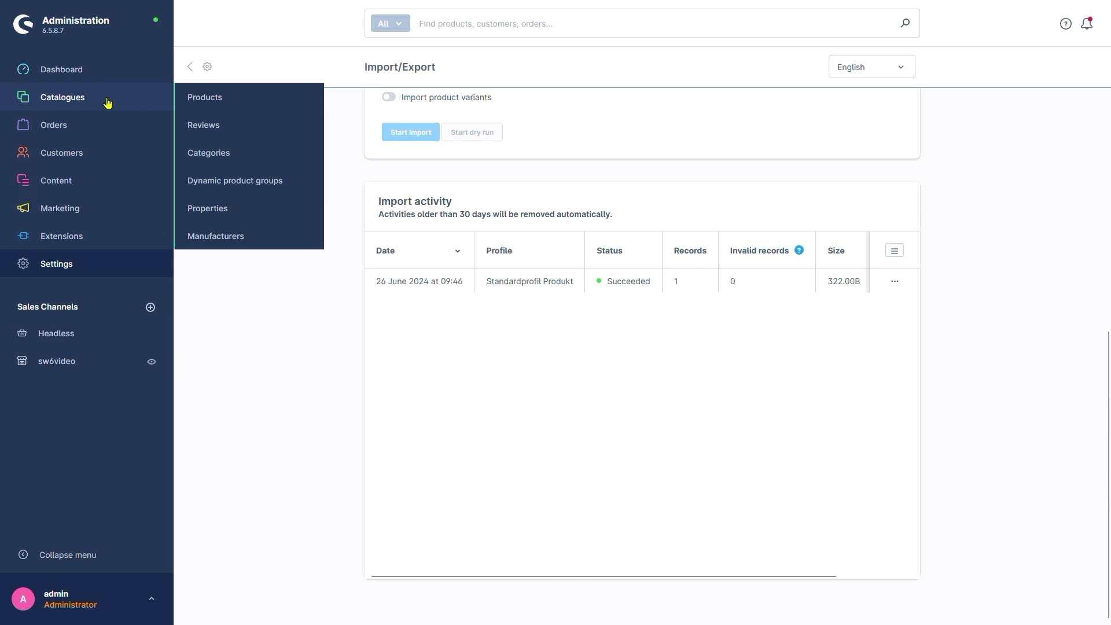
left_click(194, 97)
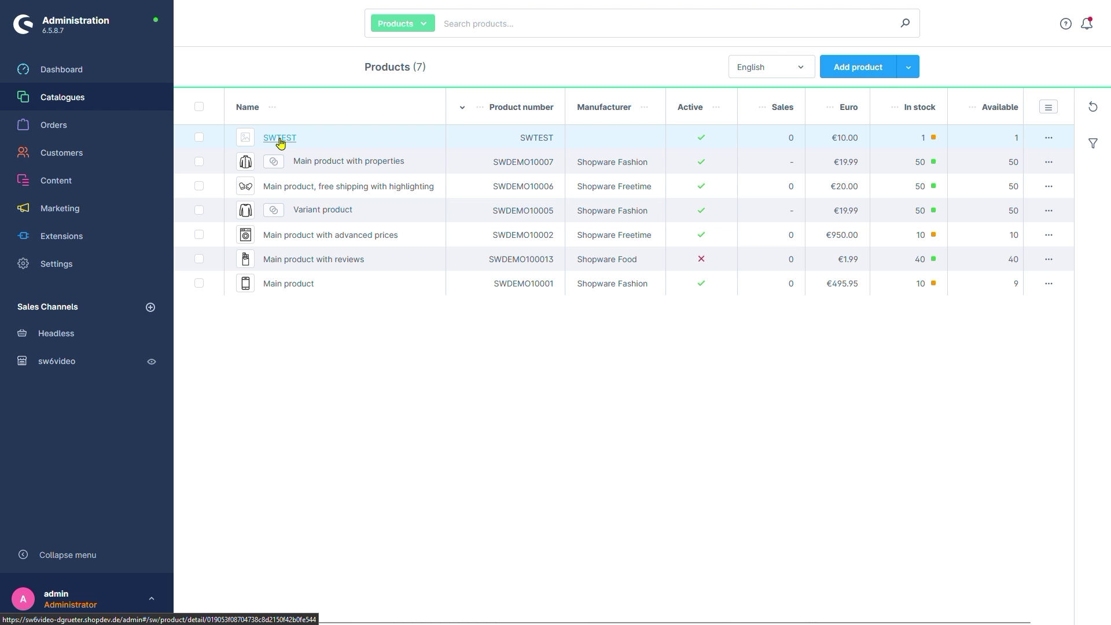
left_click(280, 139)
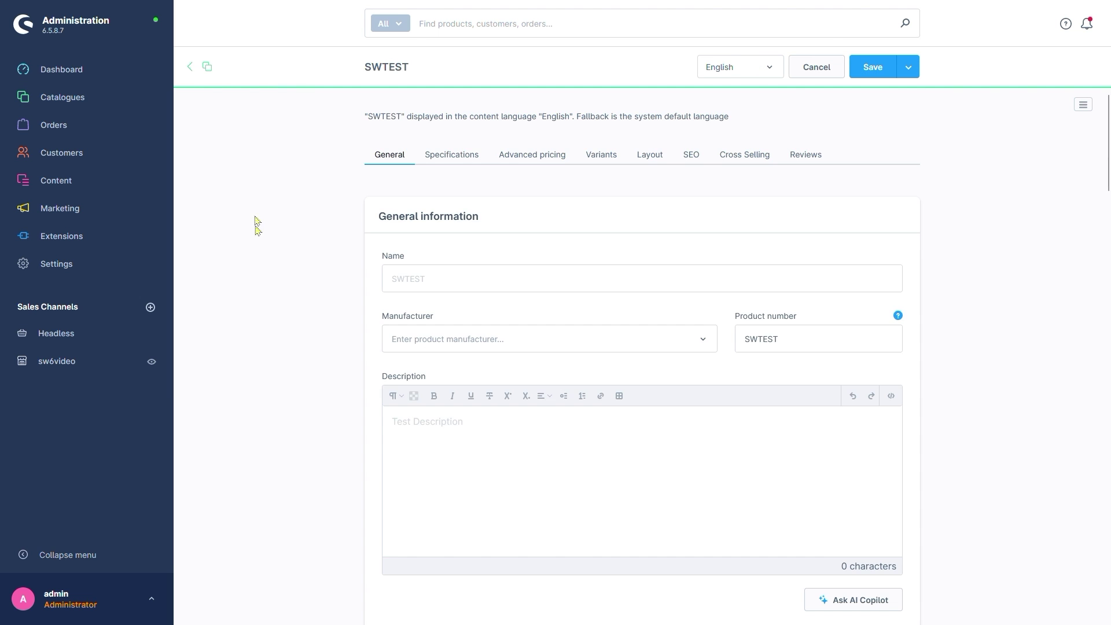
scroll(295, 259, "down", 10)
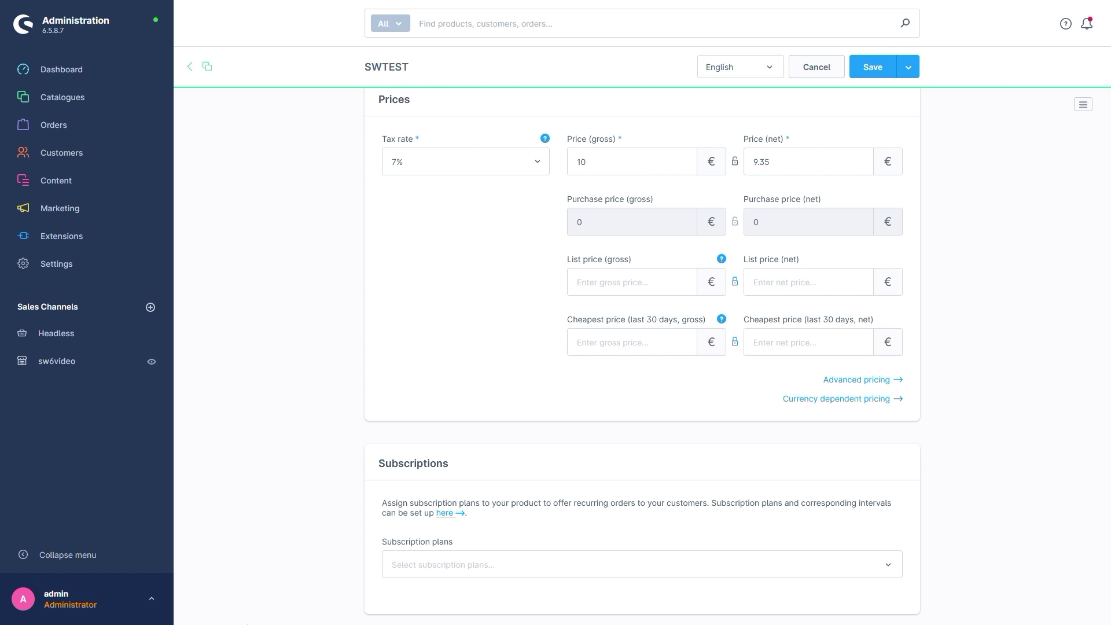
left_click(108, 270)
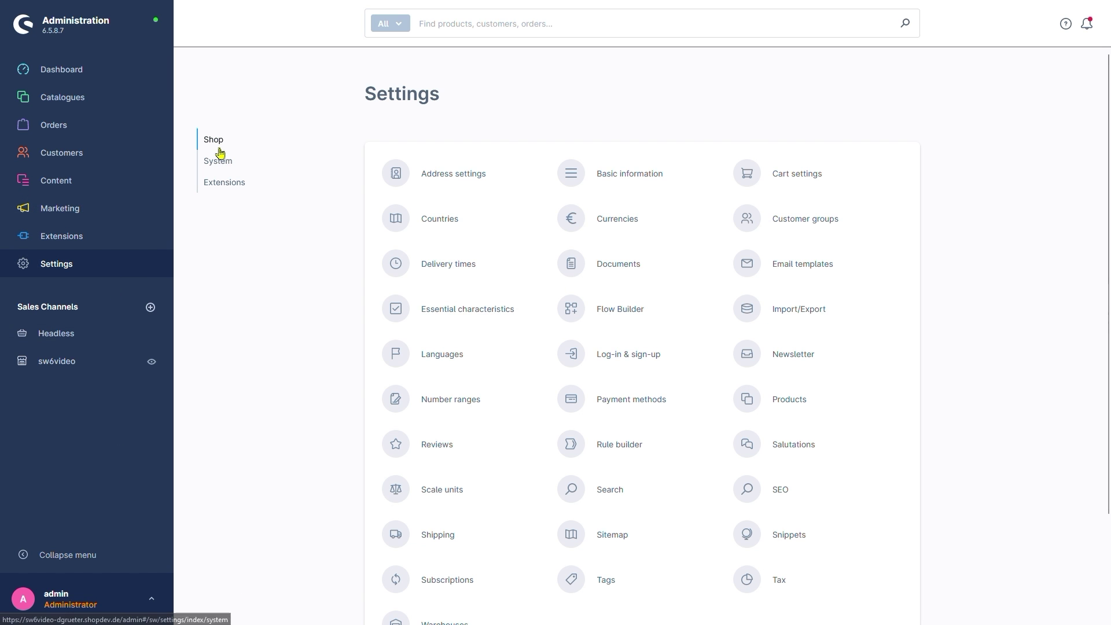
Step: Export all products using the Default product profile
left_click(751, 310)
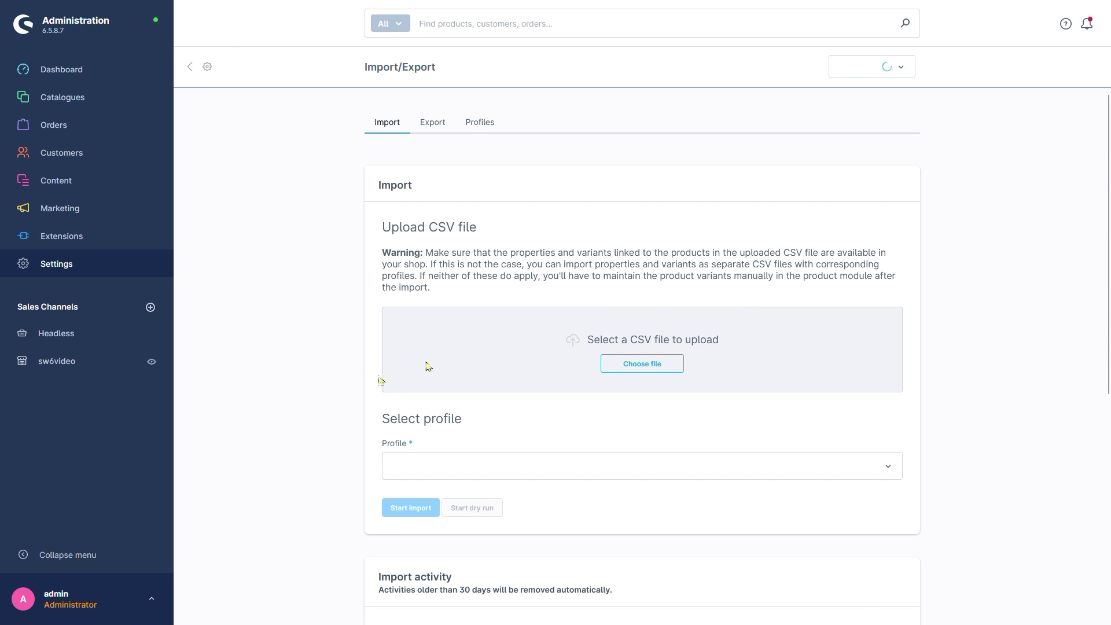
left_click(435, 126)
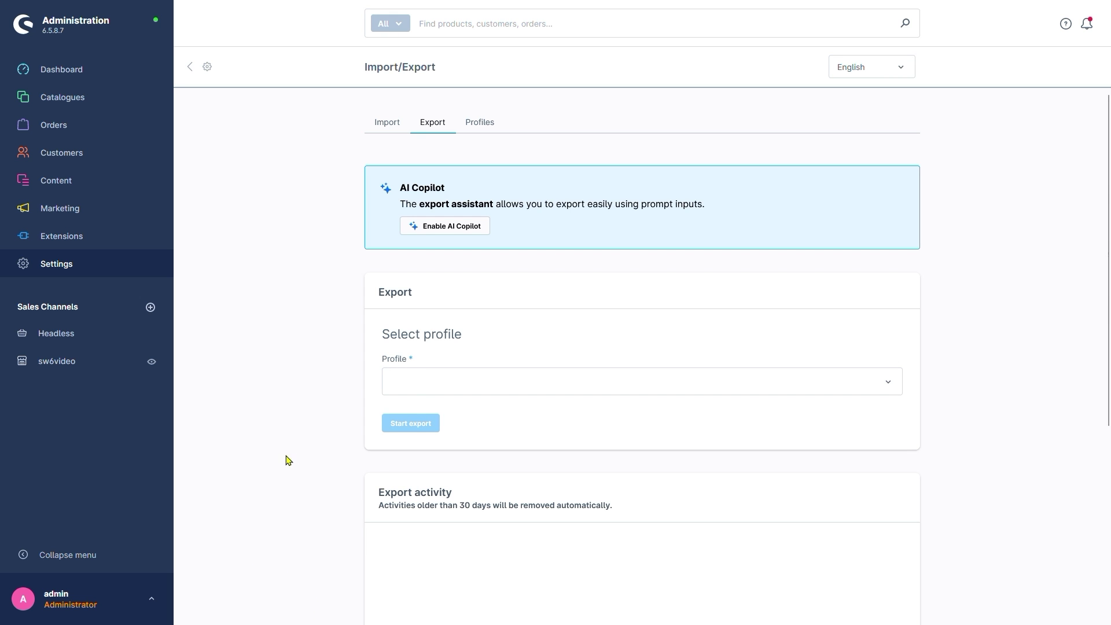
left_click(427, 382)
scroll(470, 339, "down", 3)
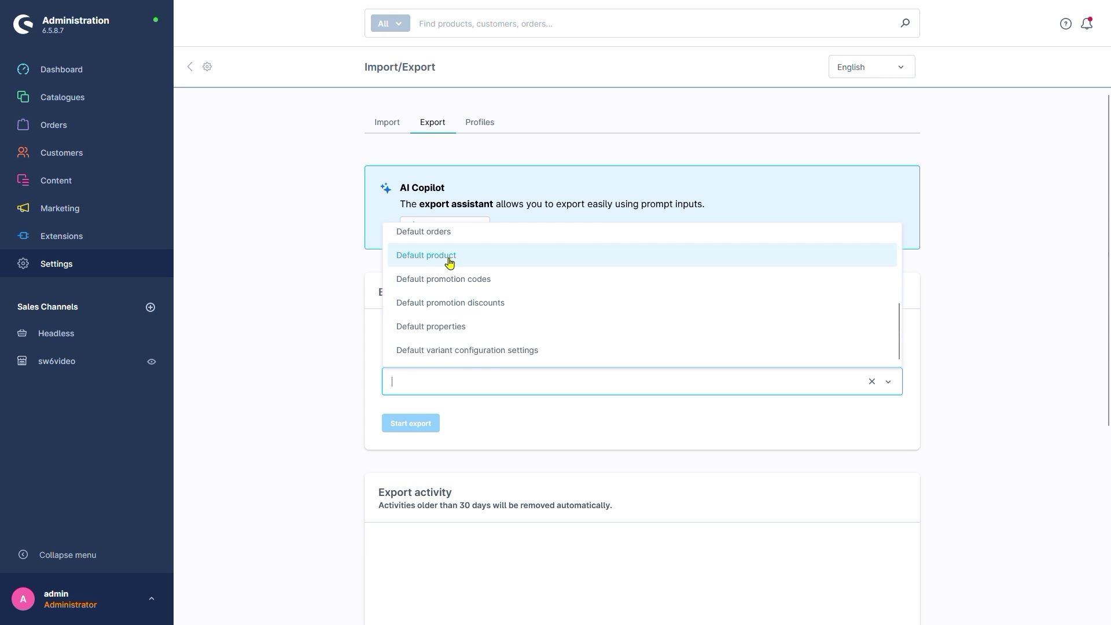
left_click(449, 262)
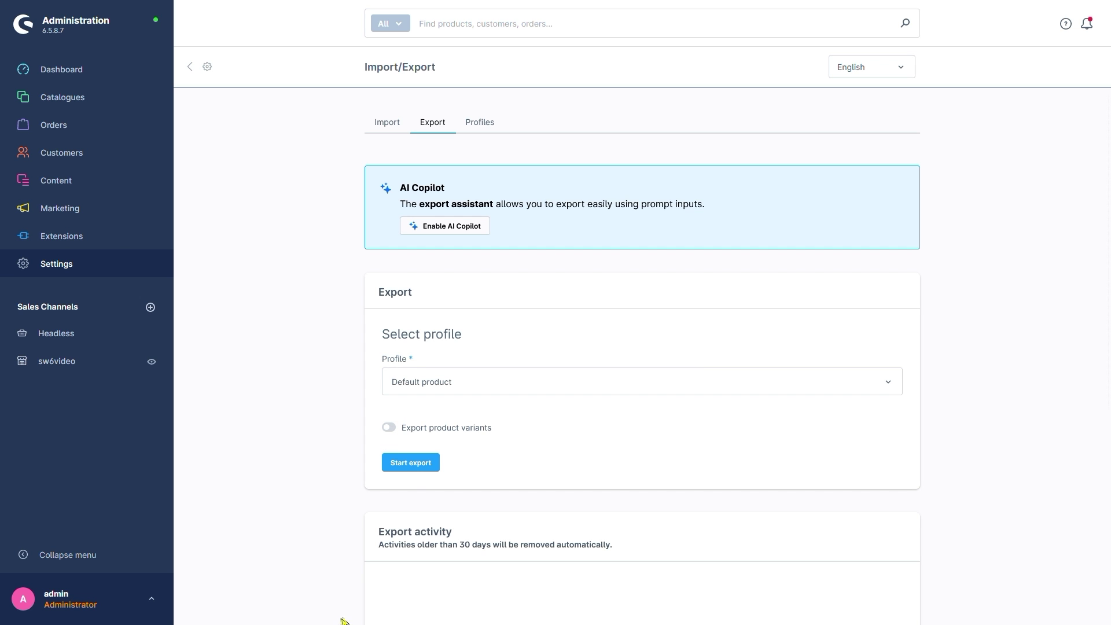
left_click(413, 467)
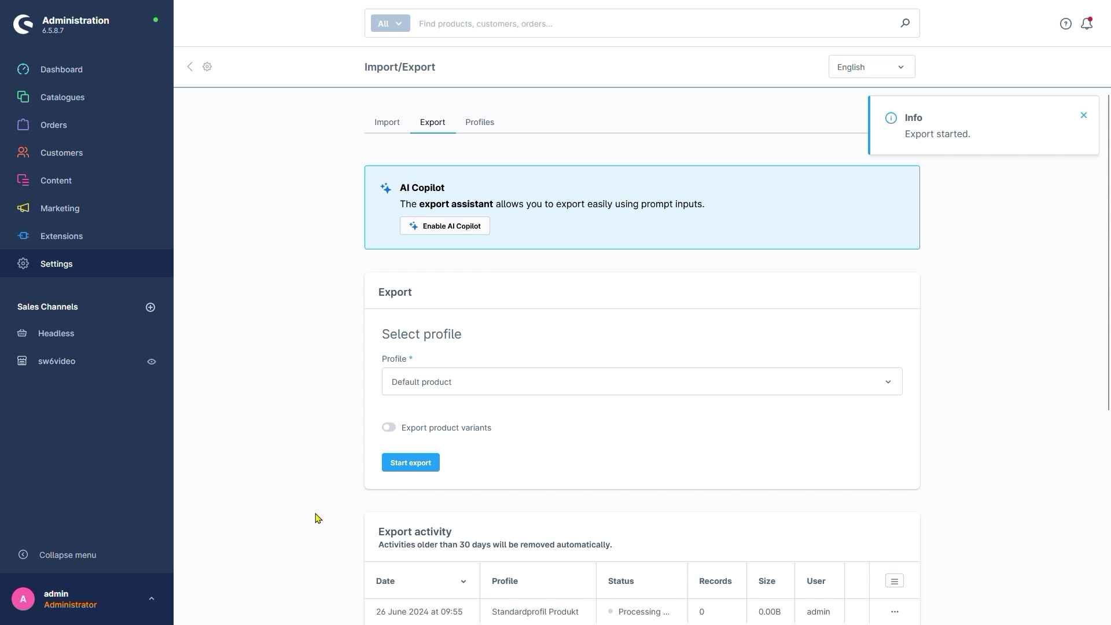
Step: Download the finished export file Standardprofil Produkt_20240626-095519.csv
scroll(317, 518, "down", 5)
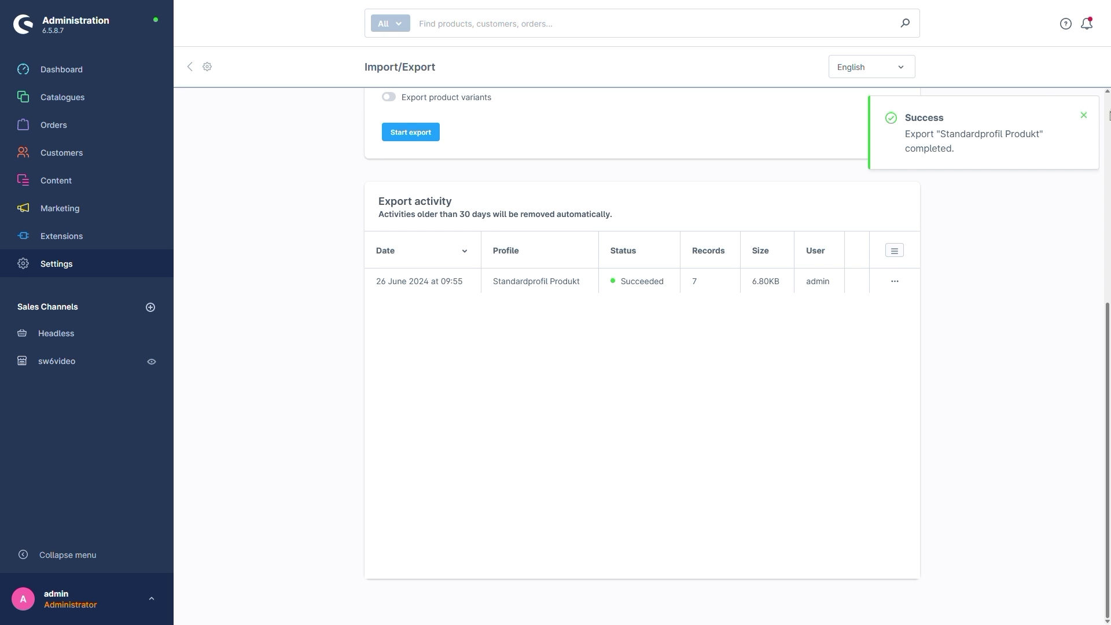
left_click(894, 282)
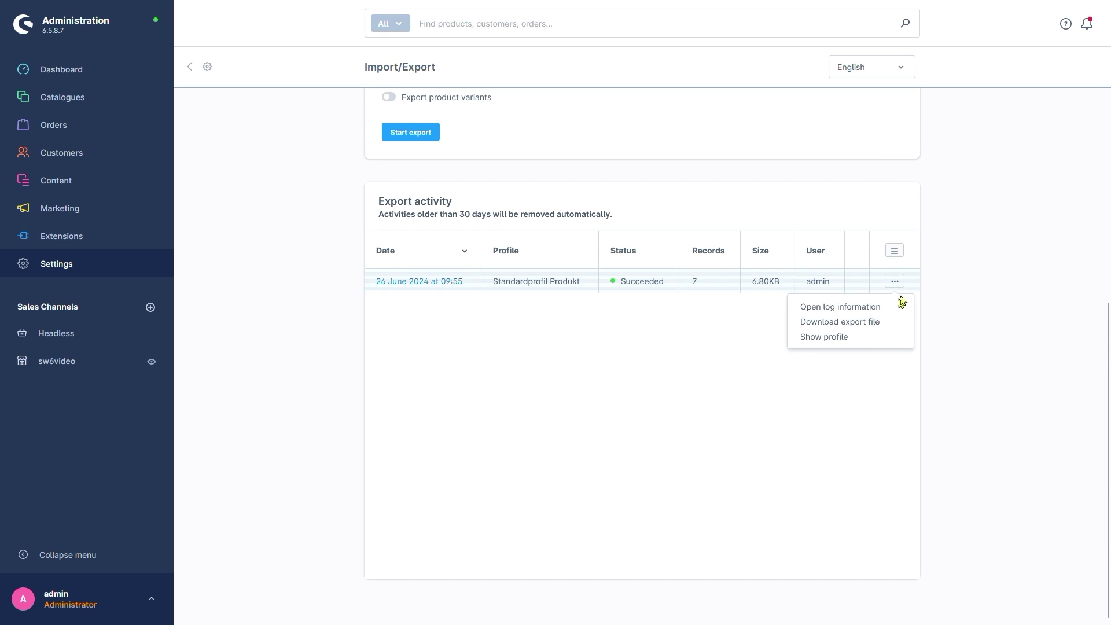
left_click(856, 323)
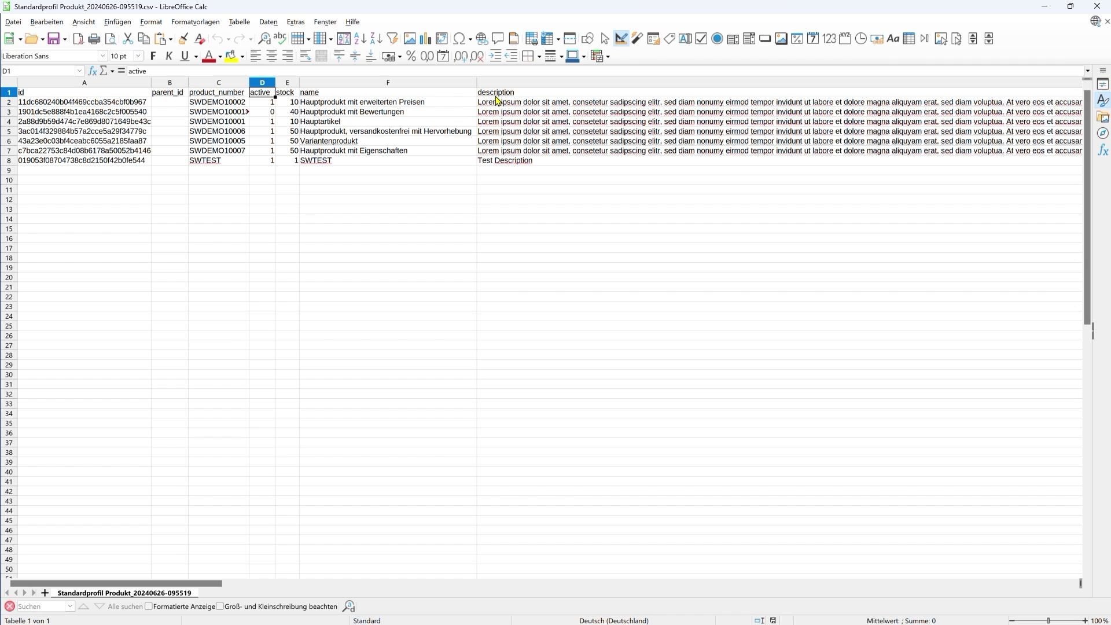
Step: Review the exported CSV's columns, moving to the stock header and selecting the id column
key("Right")
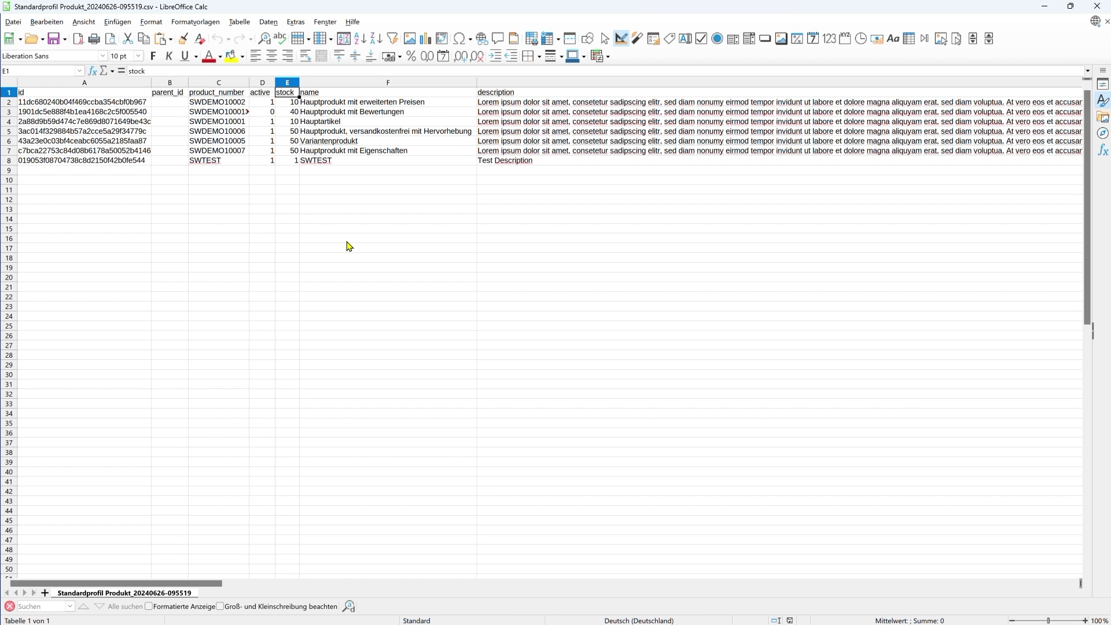
left_click(76, 87)
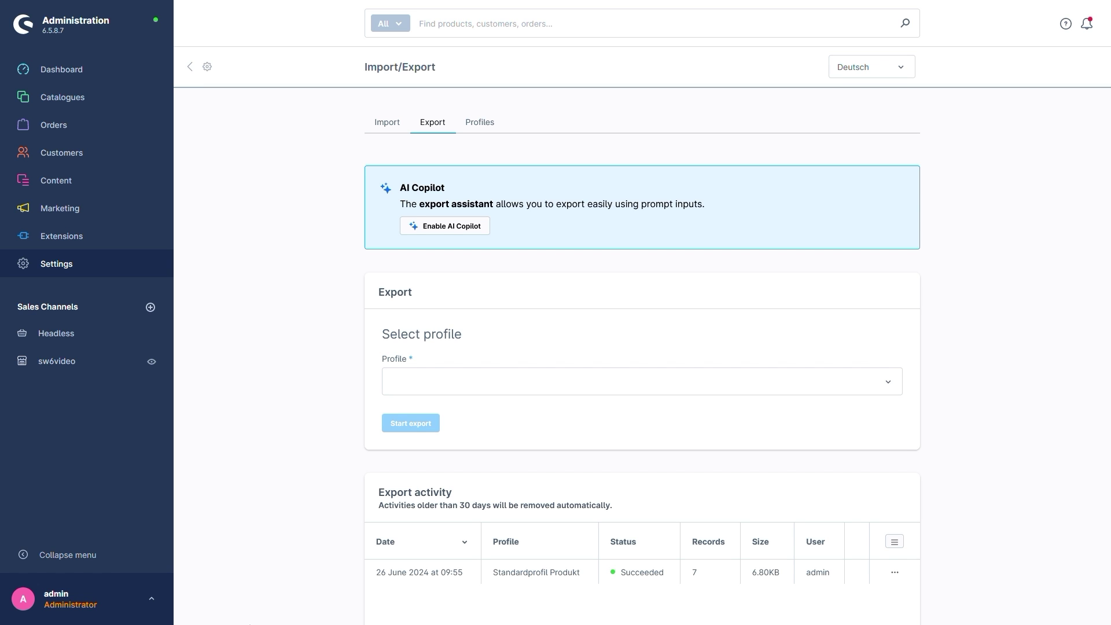
Step: Switch to the Profiles list and start adding a new import/export profile
left_click(480, 125)
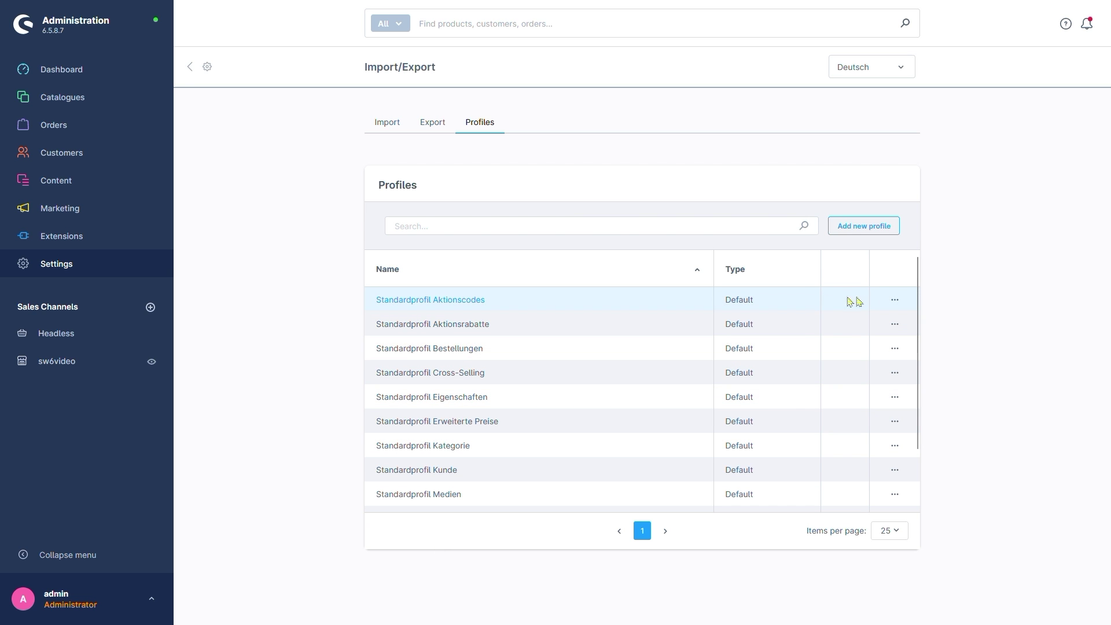
left_click(892, 301)
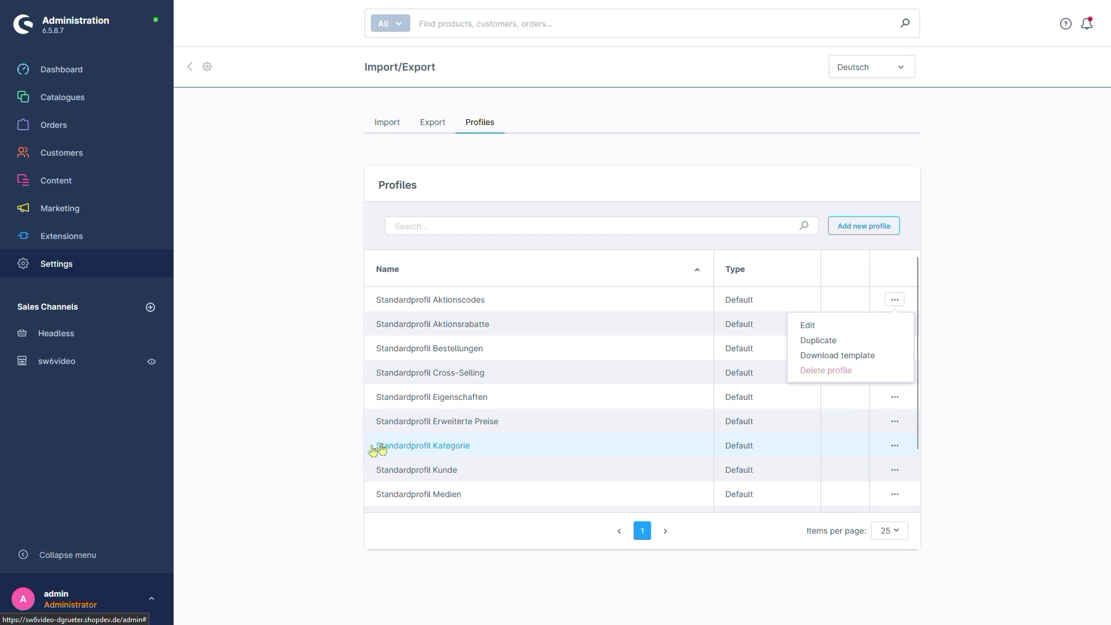
left_click(328, 438)
left_click(837, 225)
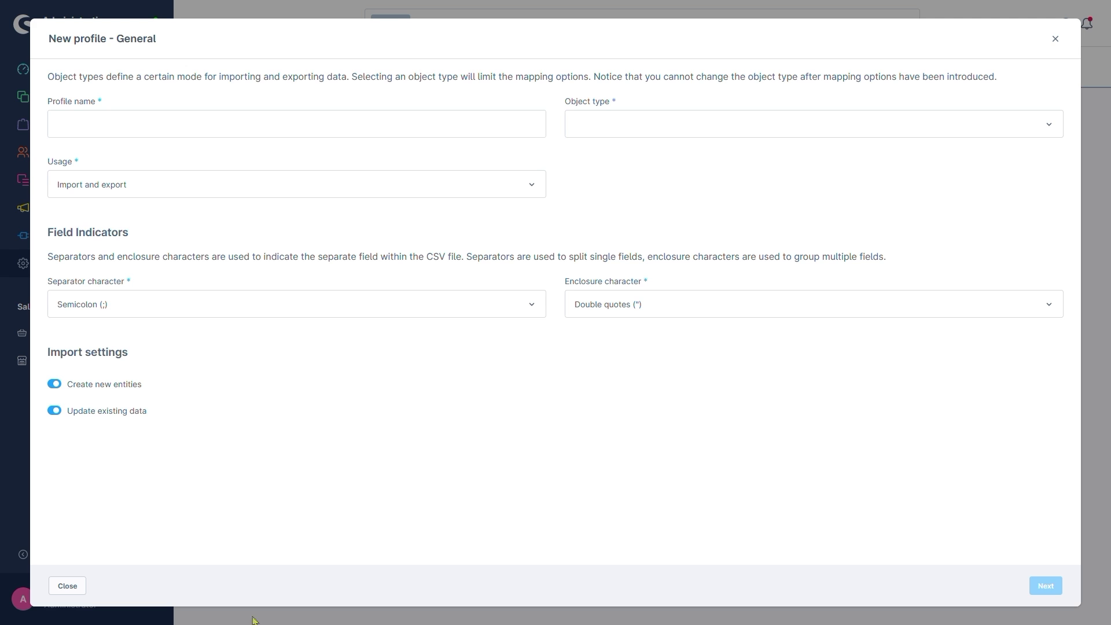
Step: Name the new profile TEST, with object type Product and usage 'Import and export'
left_click(317, 125)
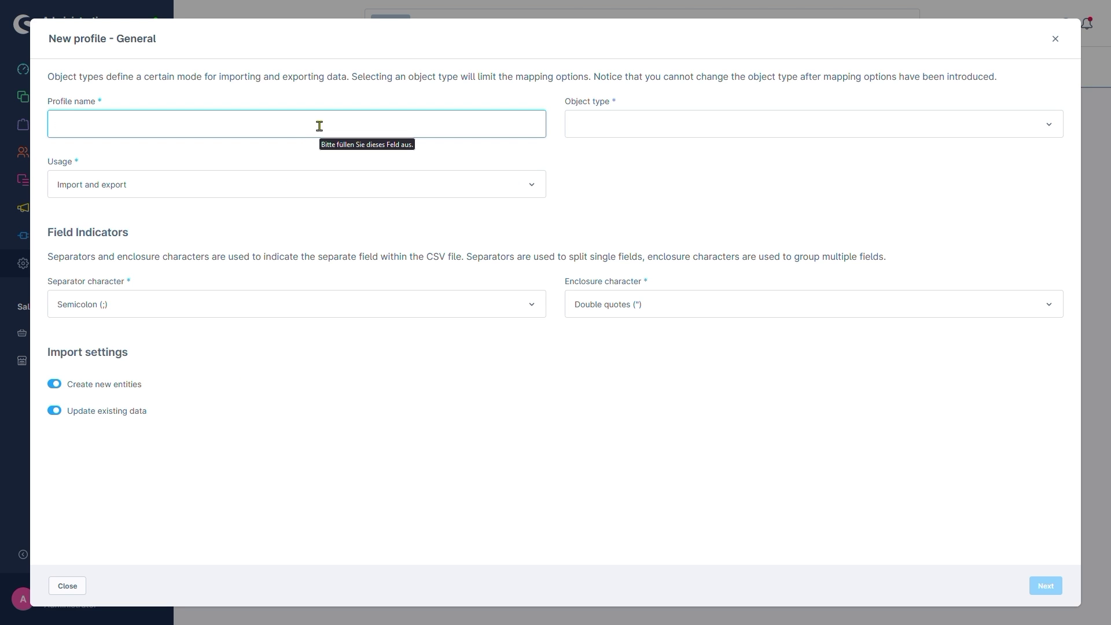
type("TEST")
key("Tab")
left_click(597, 151)
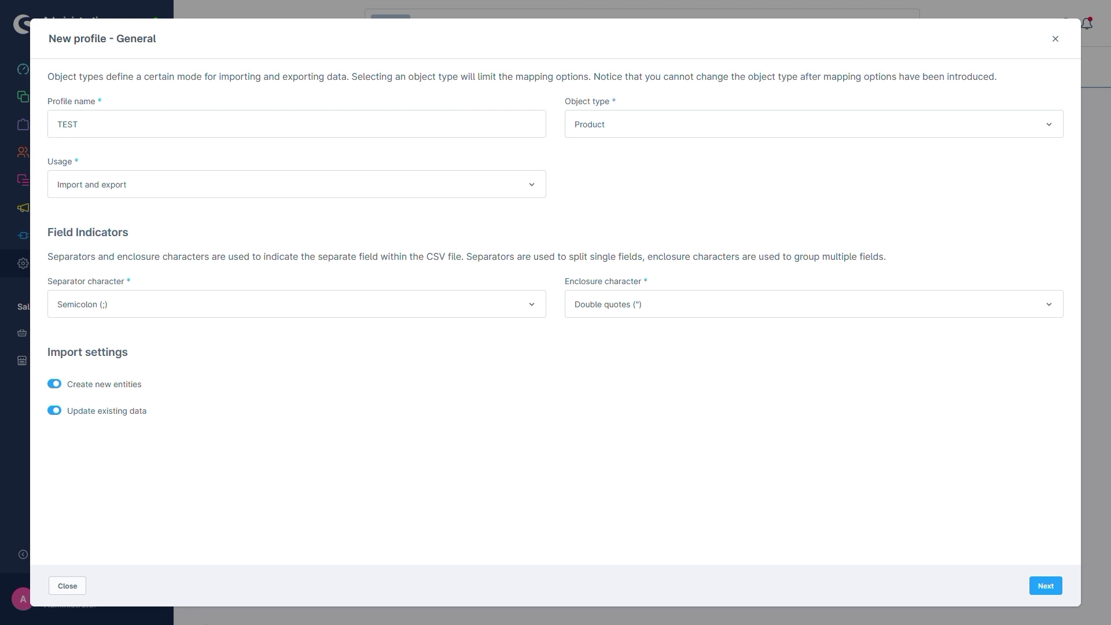
left_click(207, 190)
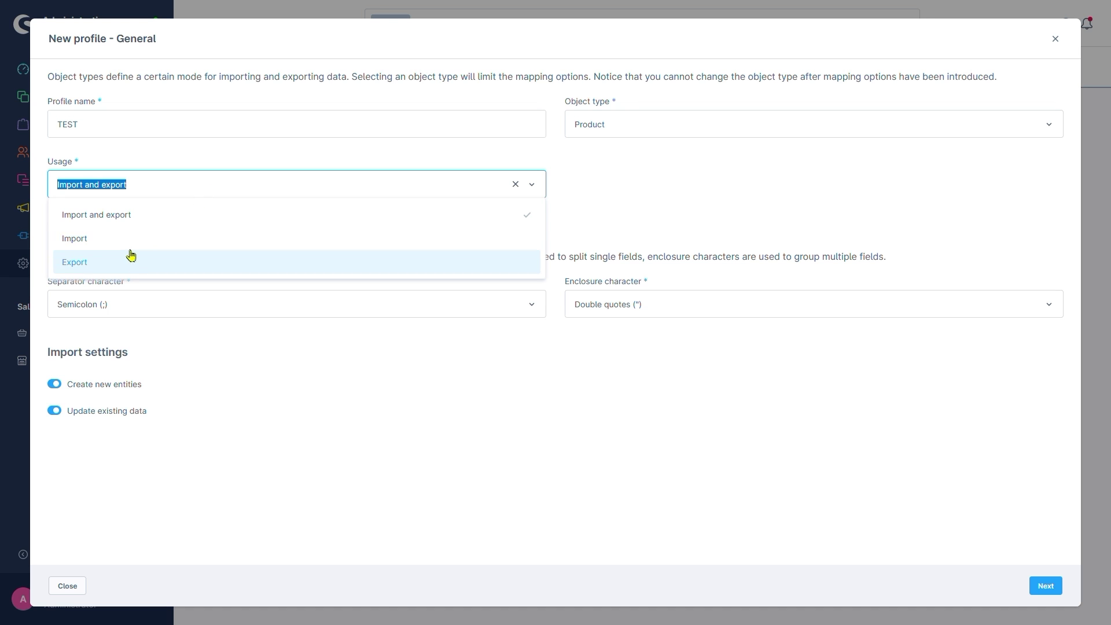
left_click(120, 223)
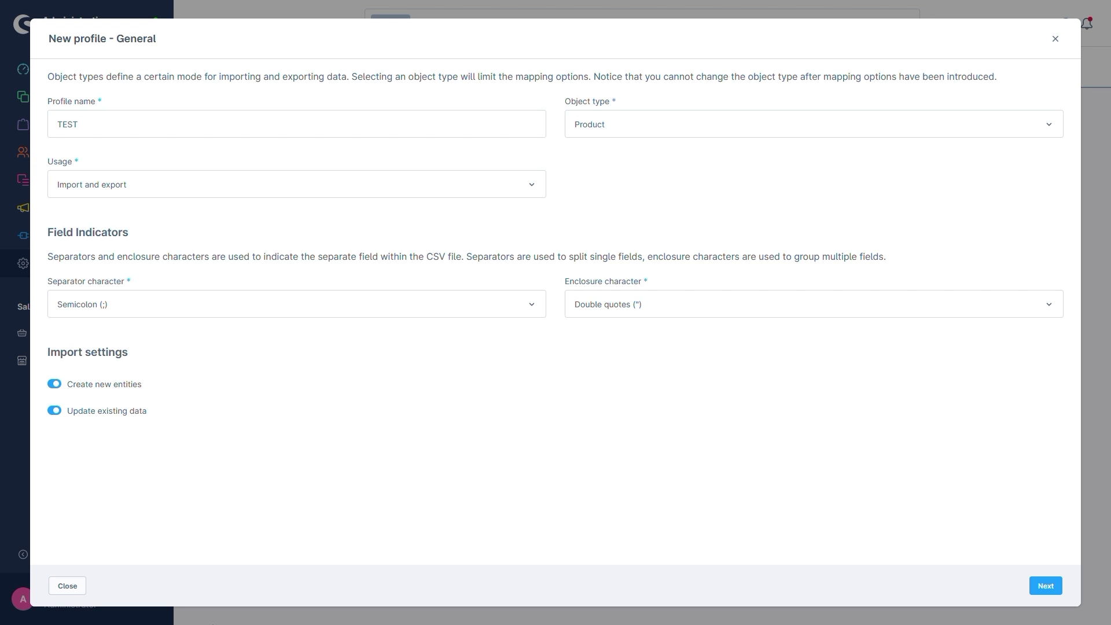
Step: Go to the mappings step and keep id as the first row's database entry
left_click(1045, 586)
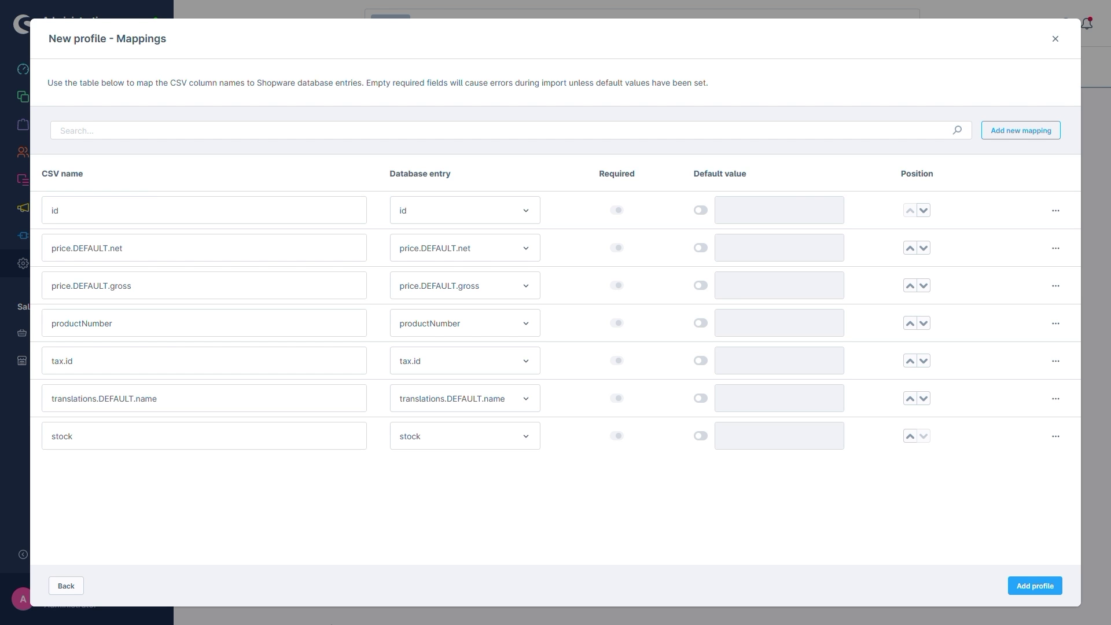
left_click(468, 209)
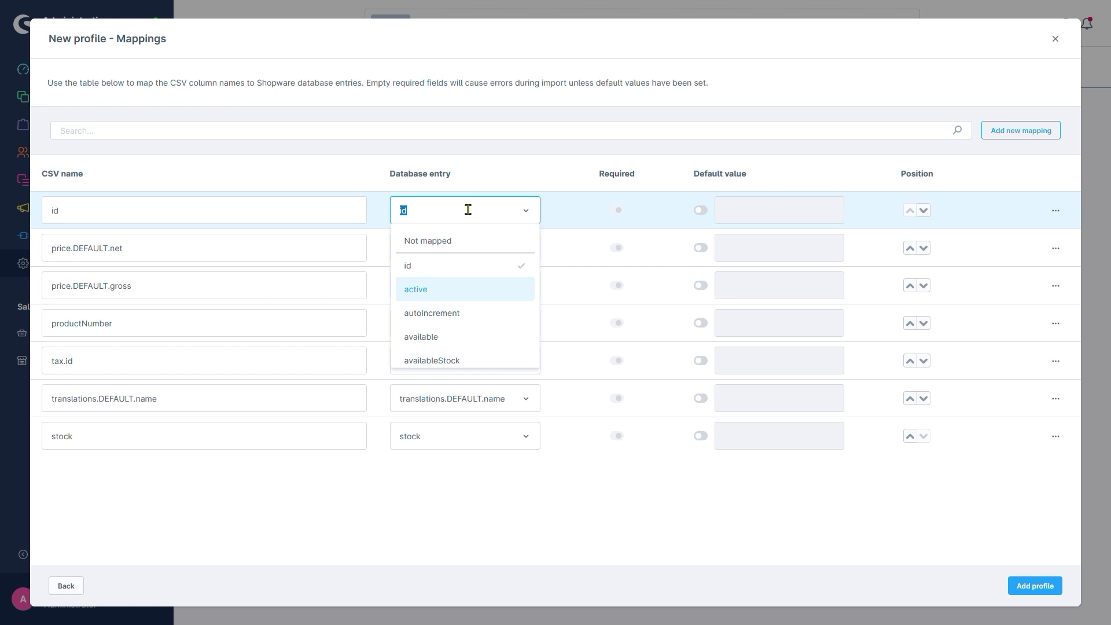
left_click(358, 510)
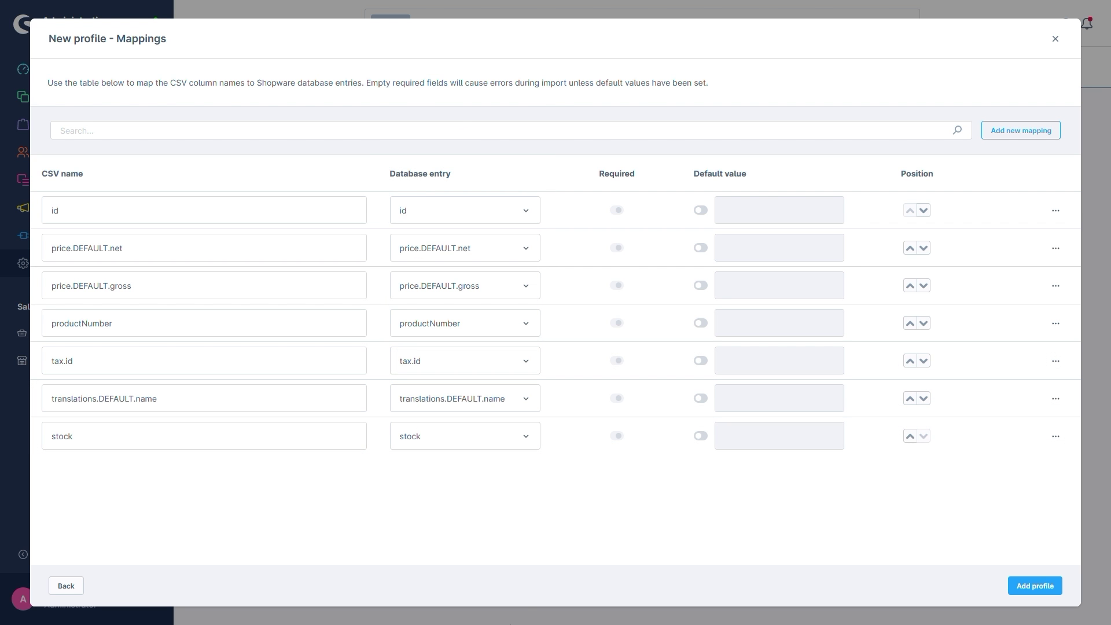
Step: Toggle the id mapping's default value on and off, then move id below price.DEFAULT.net
left_click(701, 211)
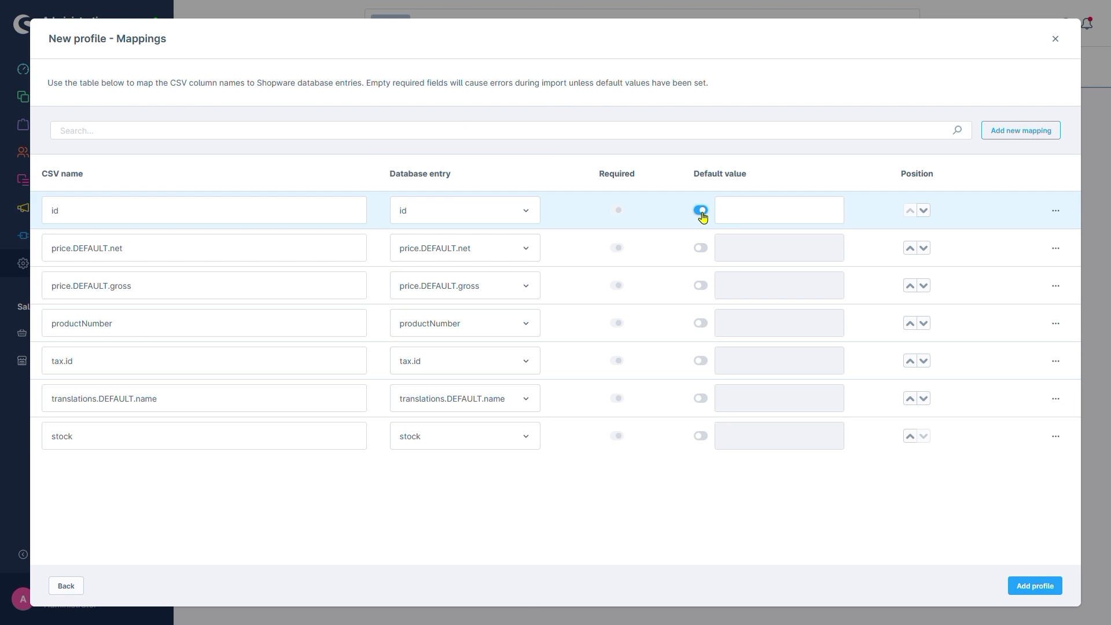
left_click(701, 211)
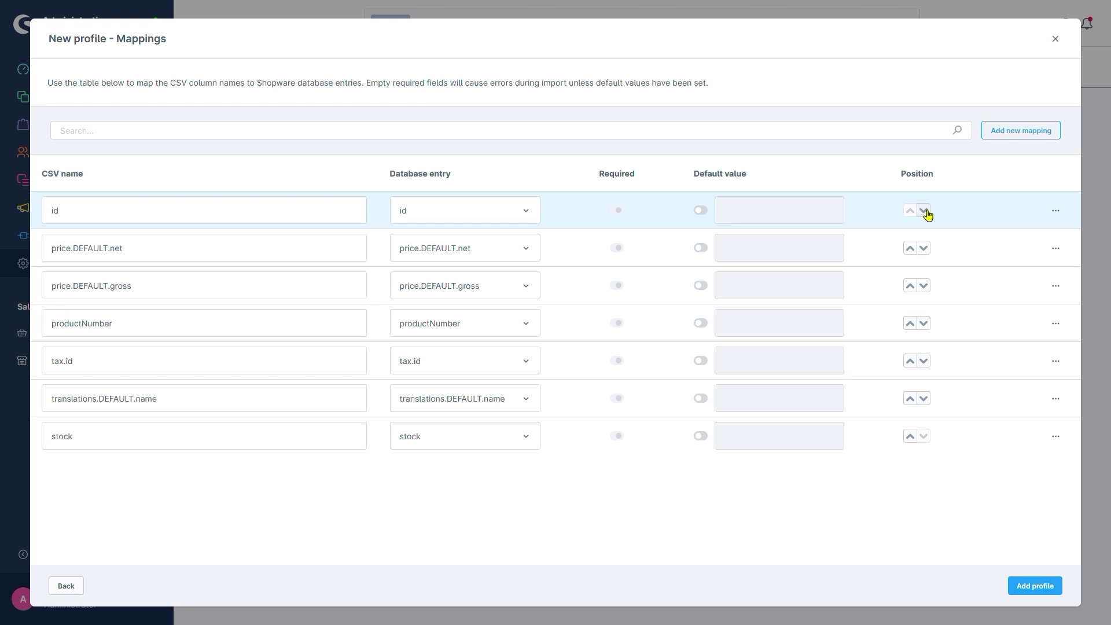
left_click(925, 212)
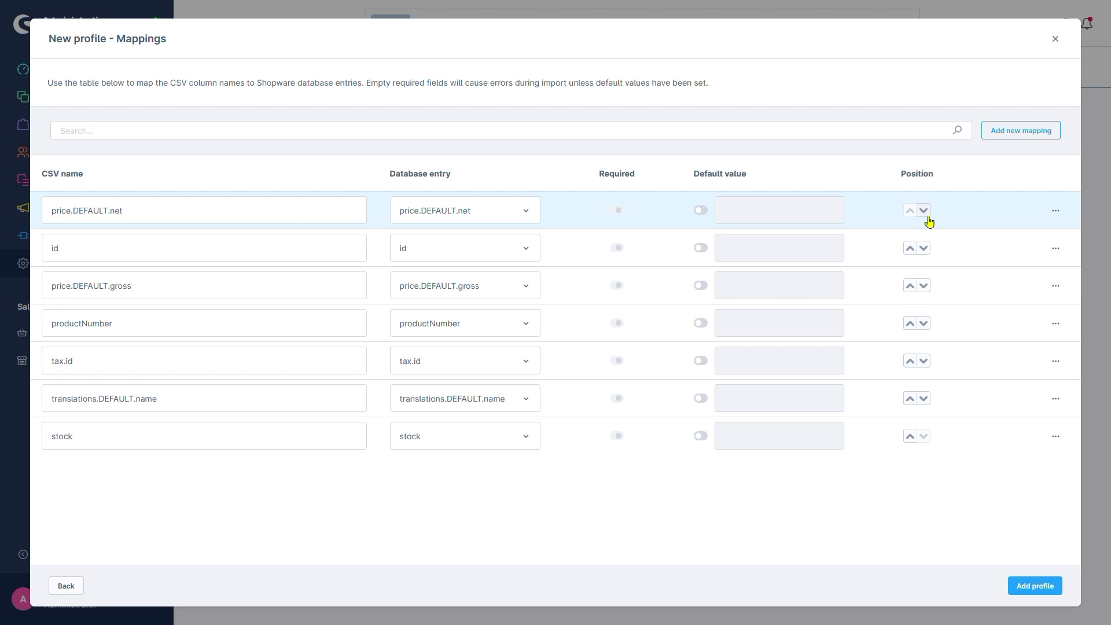
Step: Move id back to the top and add a new mapping row for the active field
left_click(910, 249)
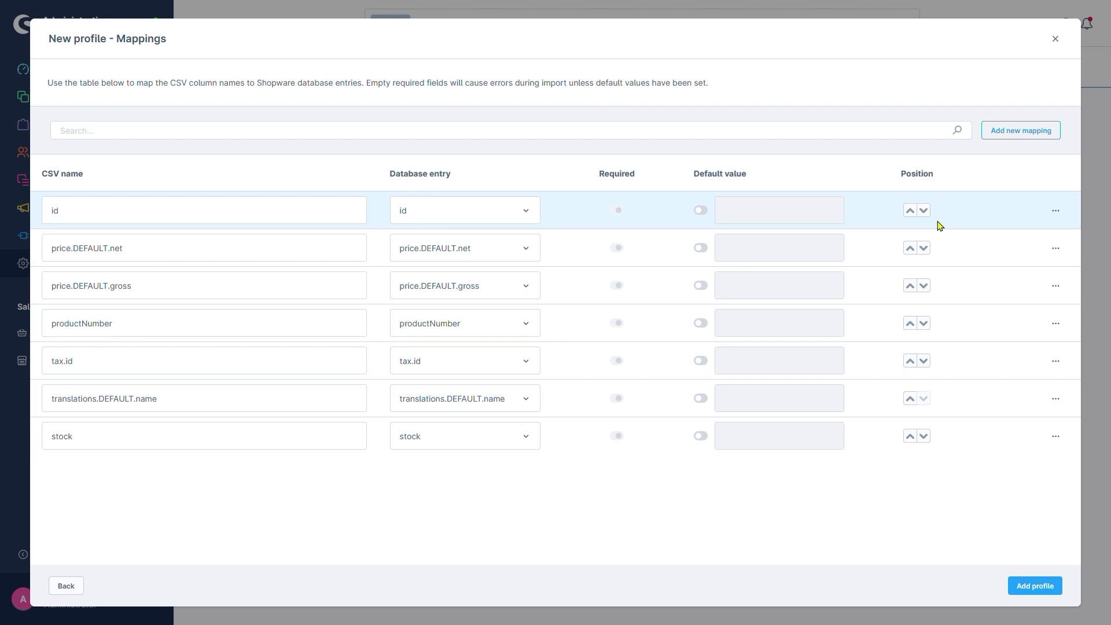
left_click(1028, 135)
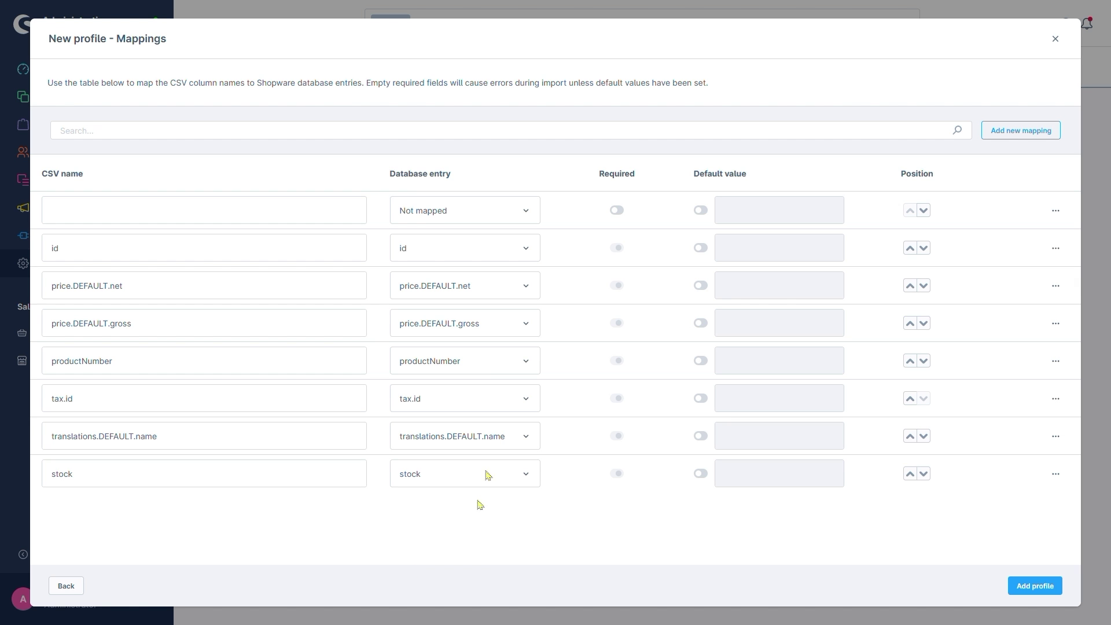
left_click(454, 211)
type("act")
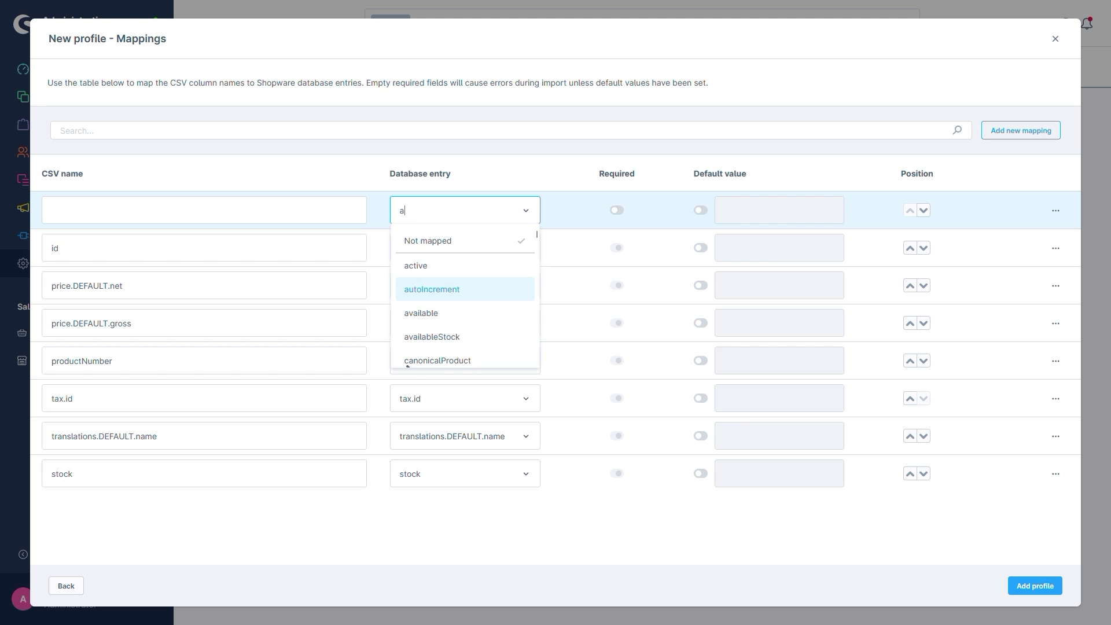
left_click(438, 268)
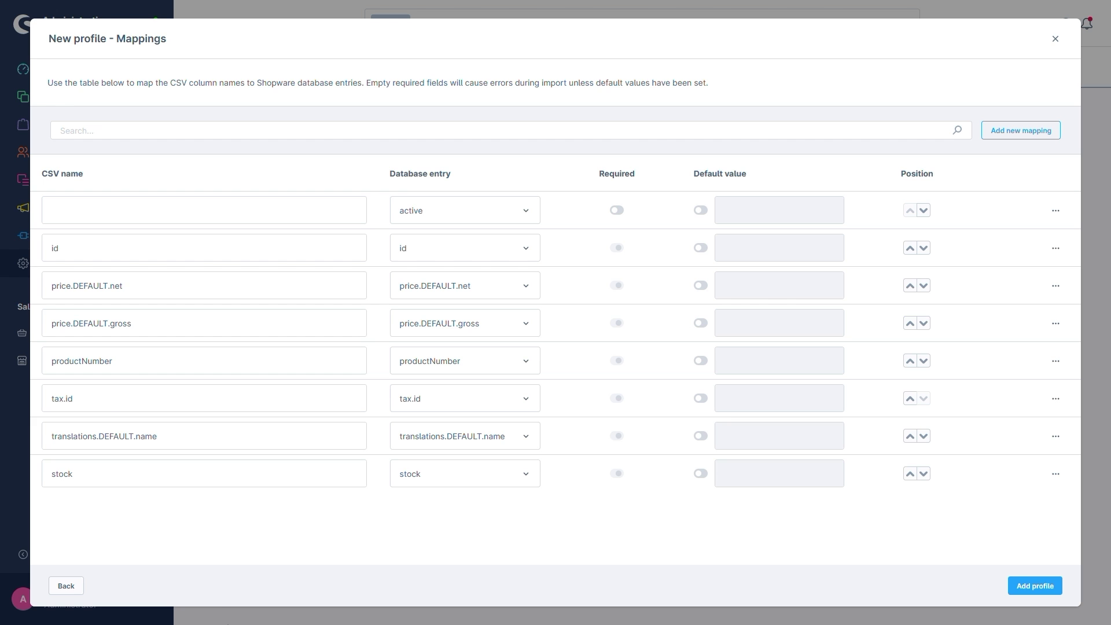
Step: Name the new column 'Active State' and give it default value 0
left_click(161, 218)
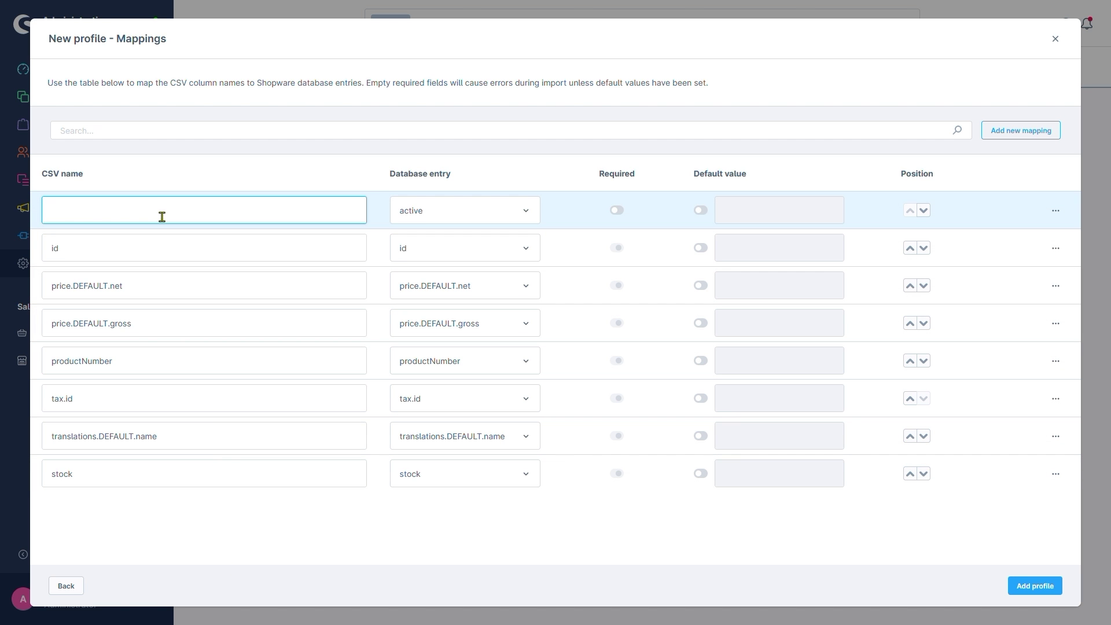
type("Active State")
left_click(538, 506)
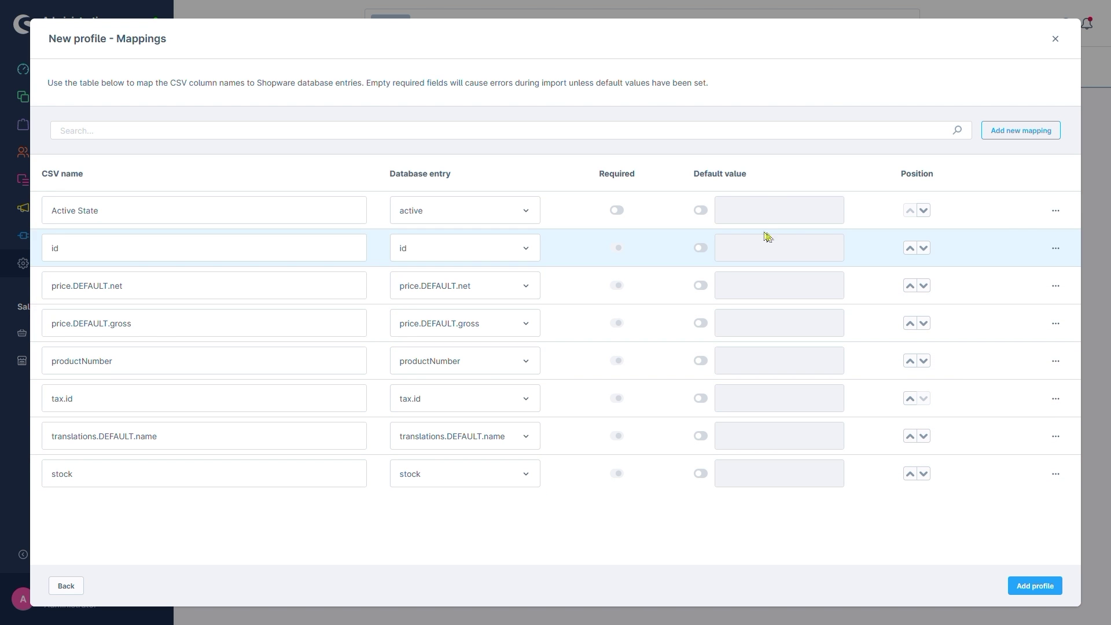
left_click(701, 211)
left_click(741, 204)
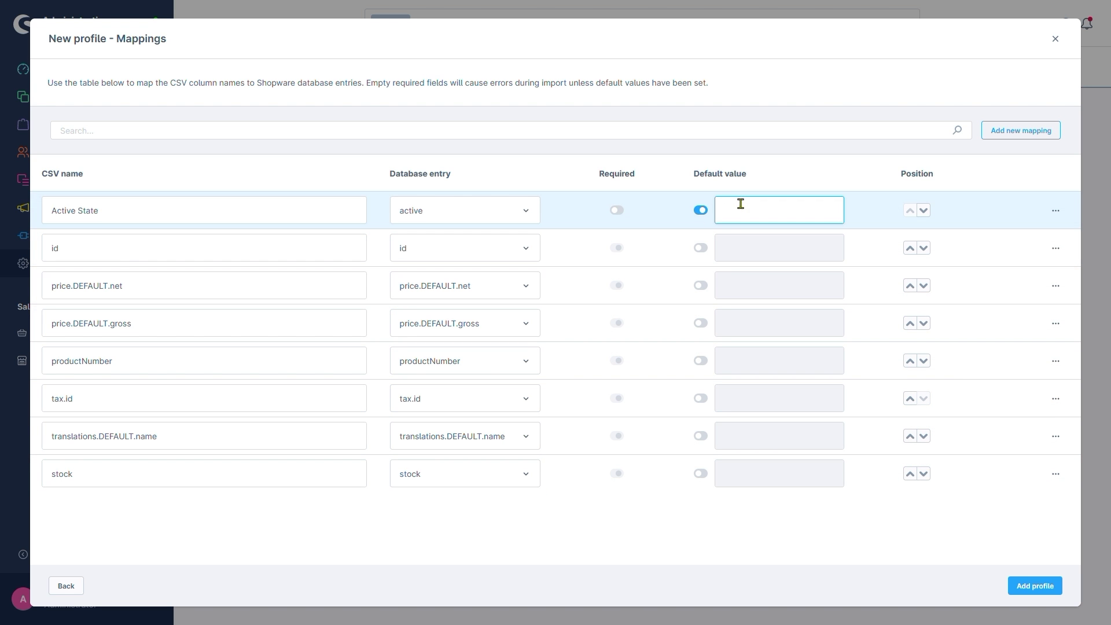
type("0")
left_click(540, 525)
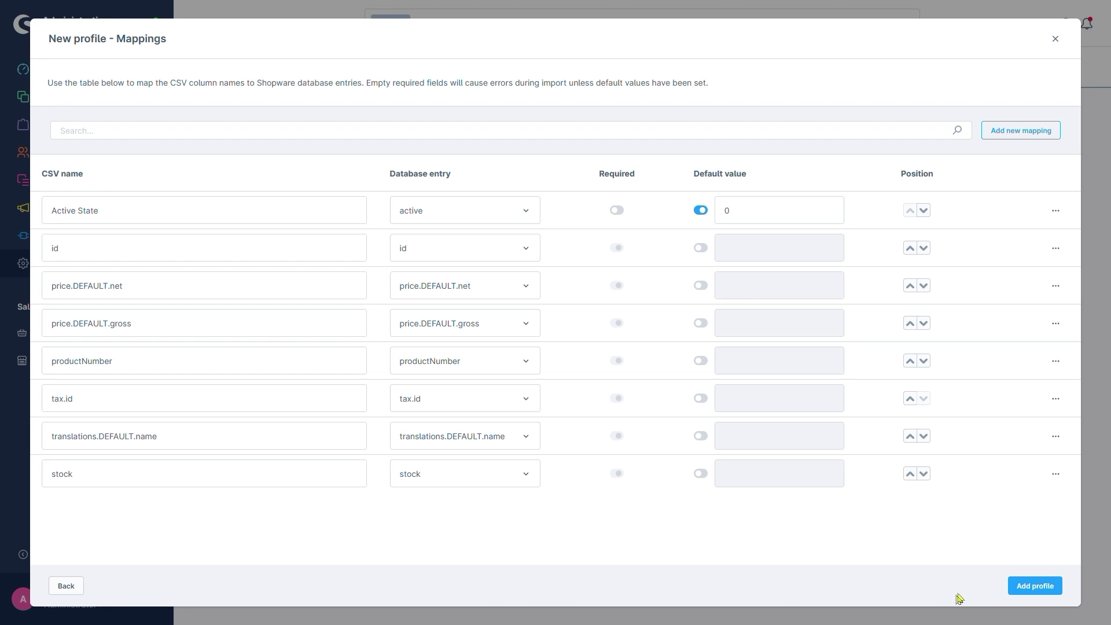
Step: Save the TEST profile and go to the Import/Export export section
left_click(1027, 593)
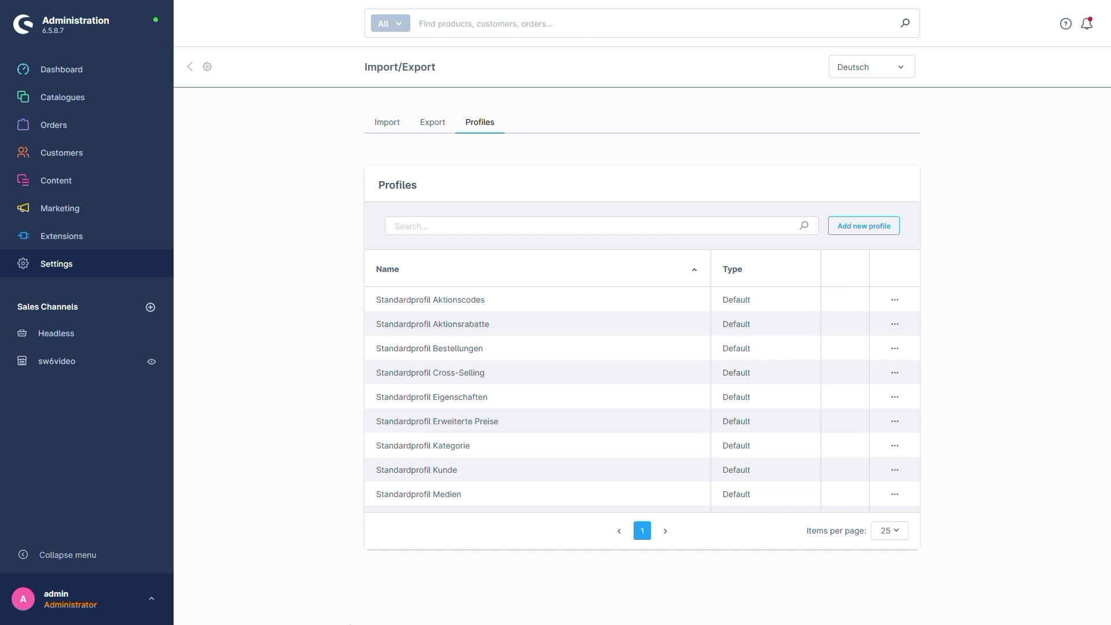
scroll(510, 405, "down", 3)
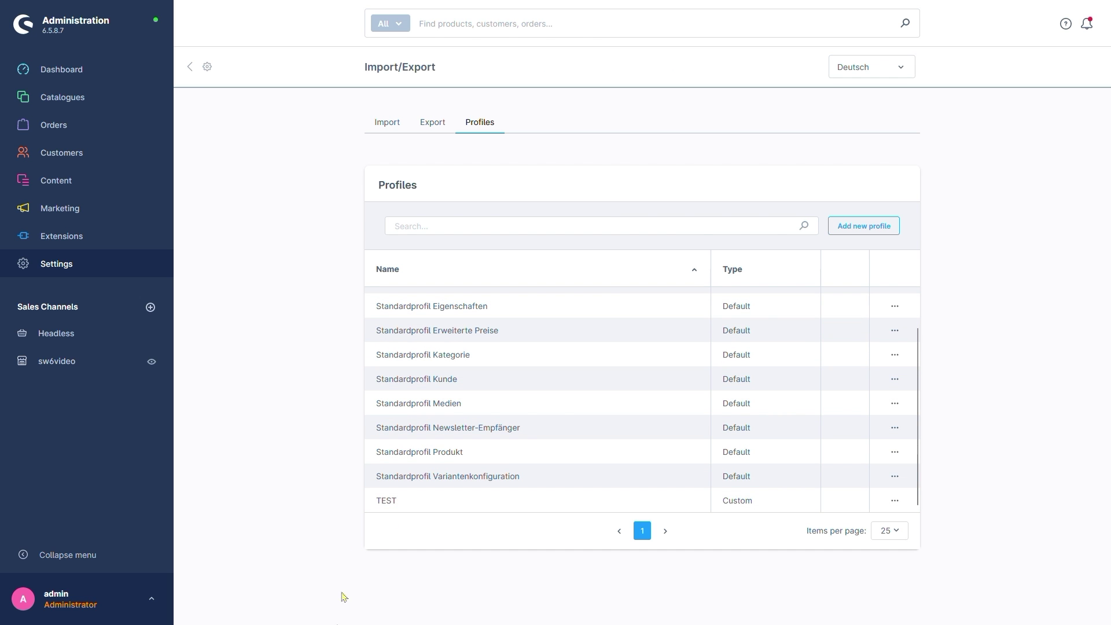
left_click(62, 265)
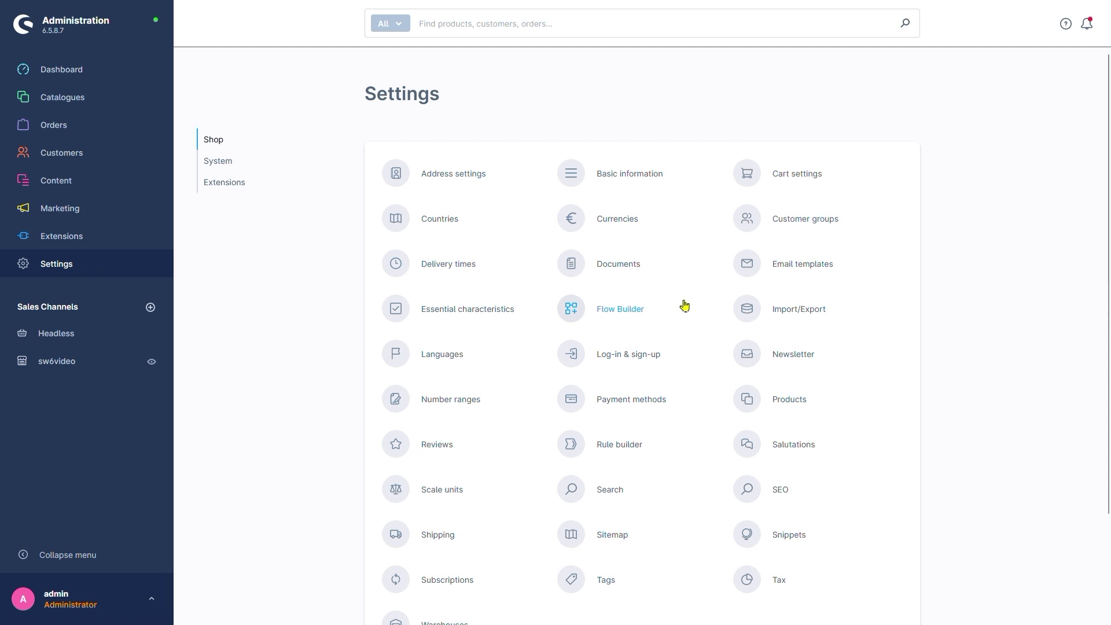
left_click(746, 309)
left_click(433, 123)
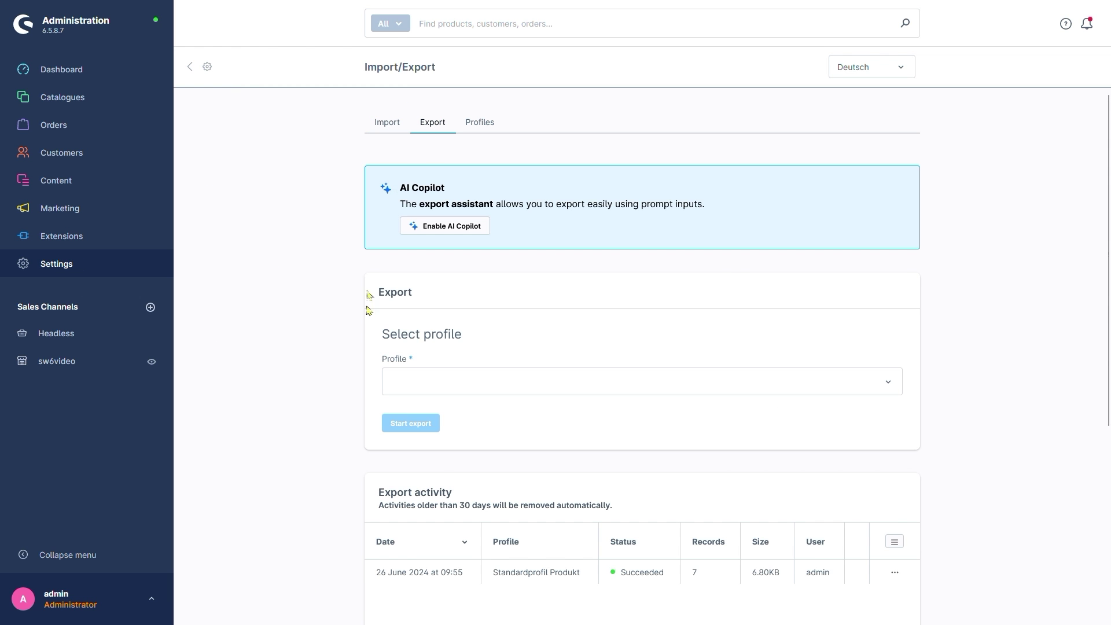
Step: Export the products with the TEST profile and dismiss the success notification
left_click(434, 379)
scroll(450, 324, "down", 5)
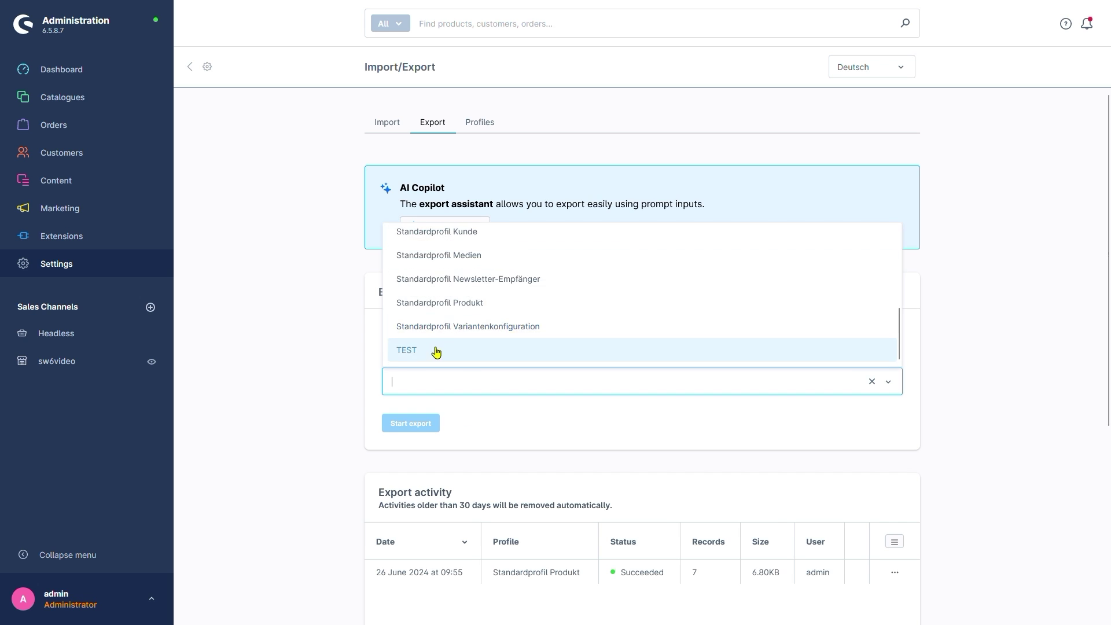
left_click(436, 348)
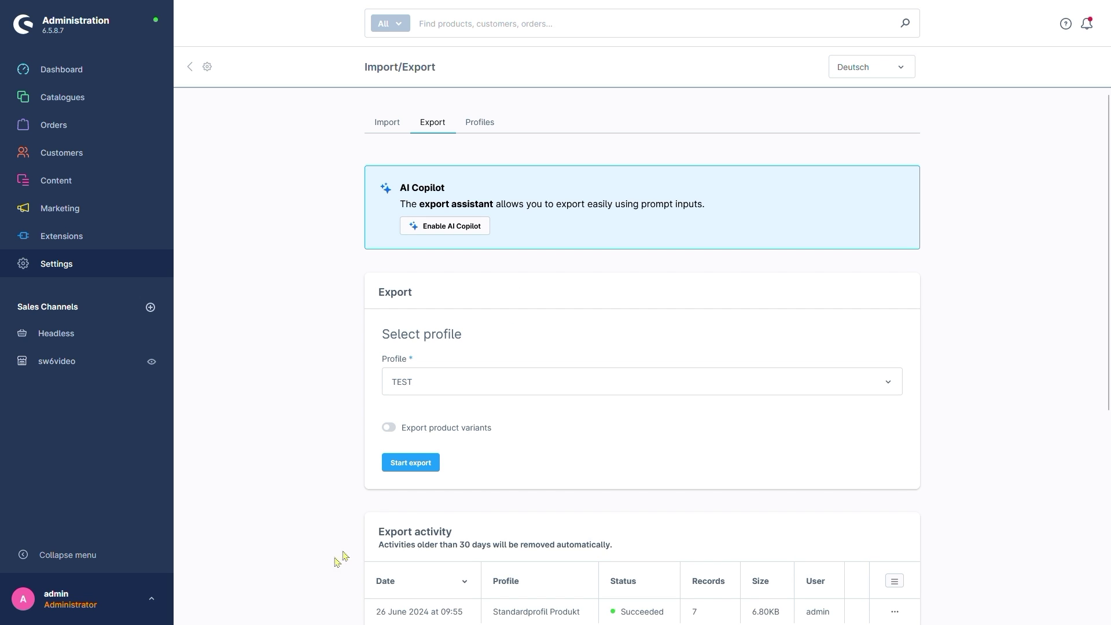
left_click(412, 468)
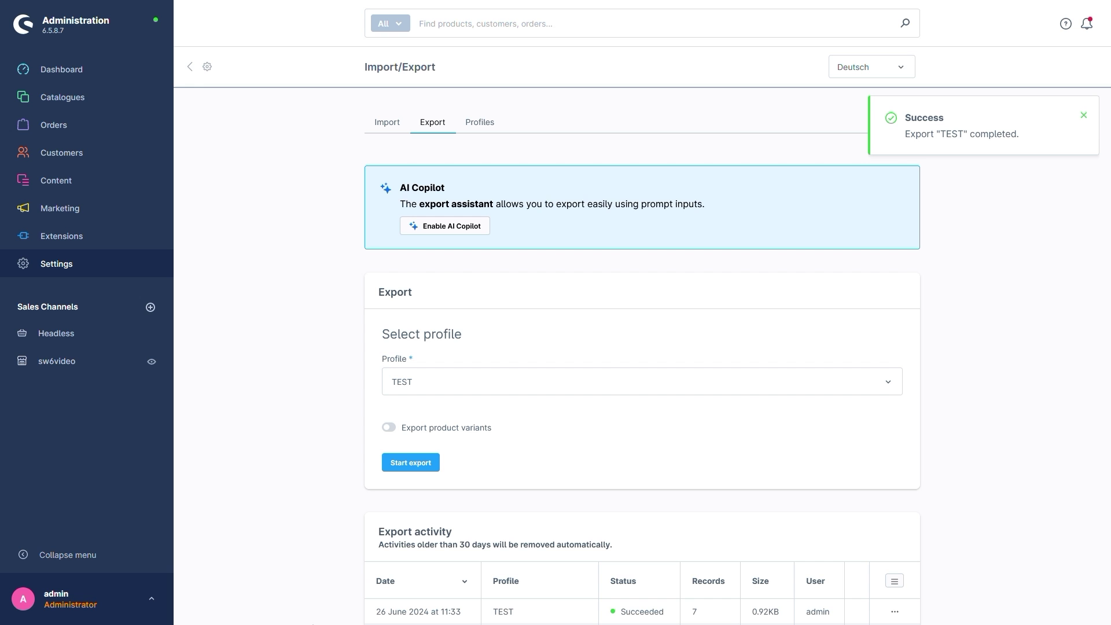
left_click(1083, 115)
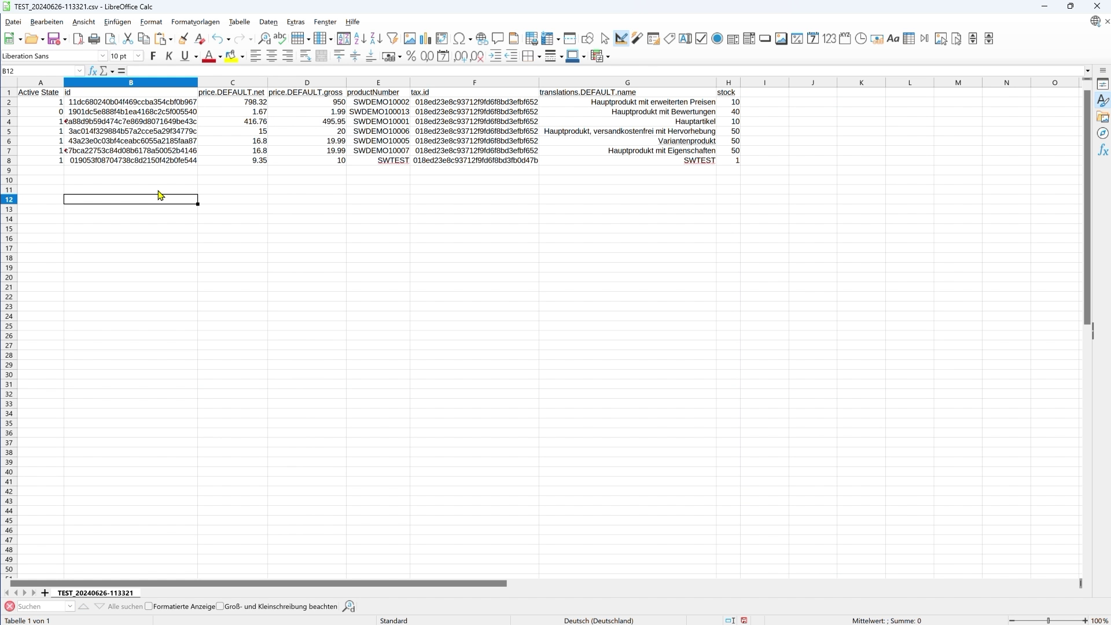
left_click(40, 82)
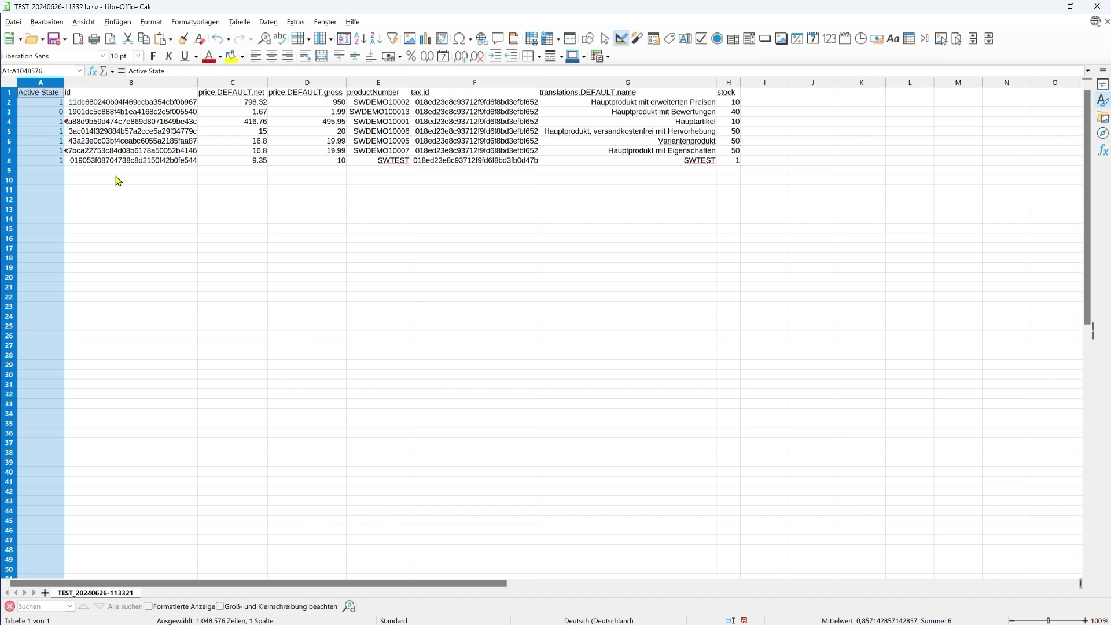
left_click(119, 174)
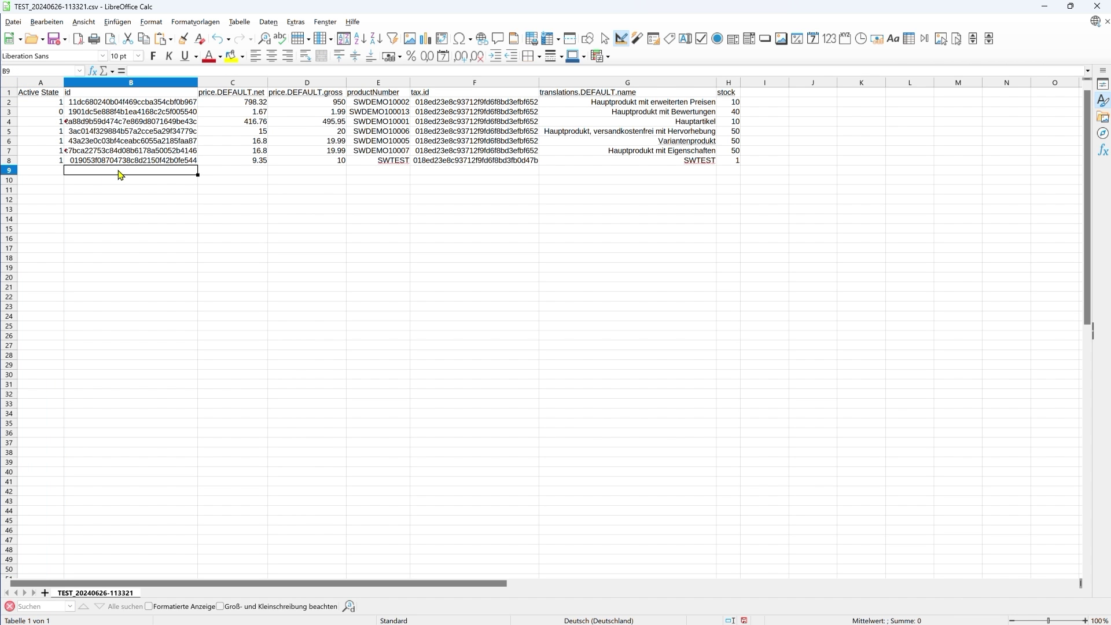